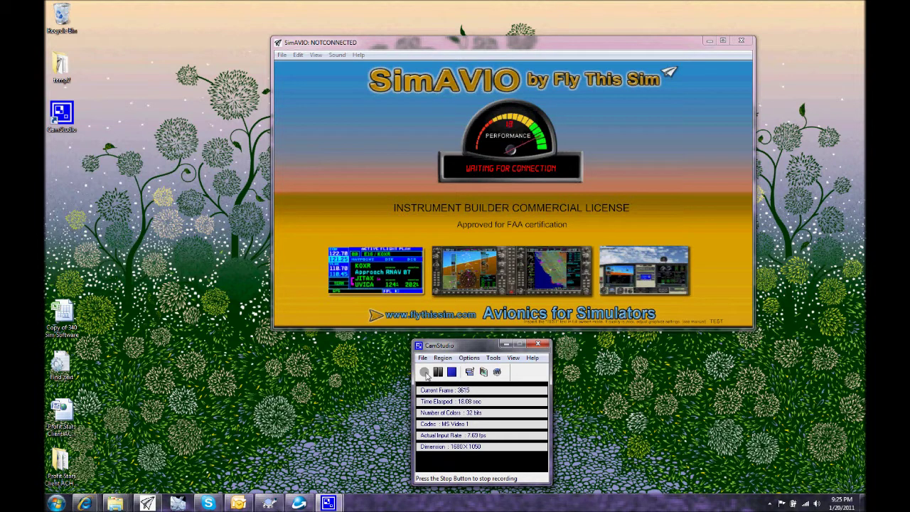
Open the Cessna_FTS1000.fts instrument panel from the Cessna folder and switch it from full screen to a window
click(438, 372)
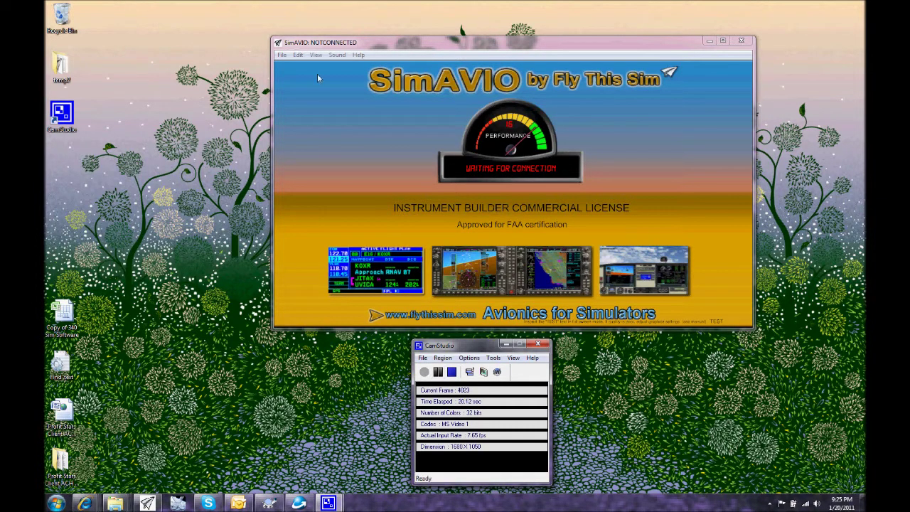
click(283, 55)
click(301, 69)
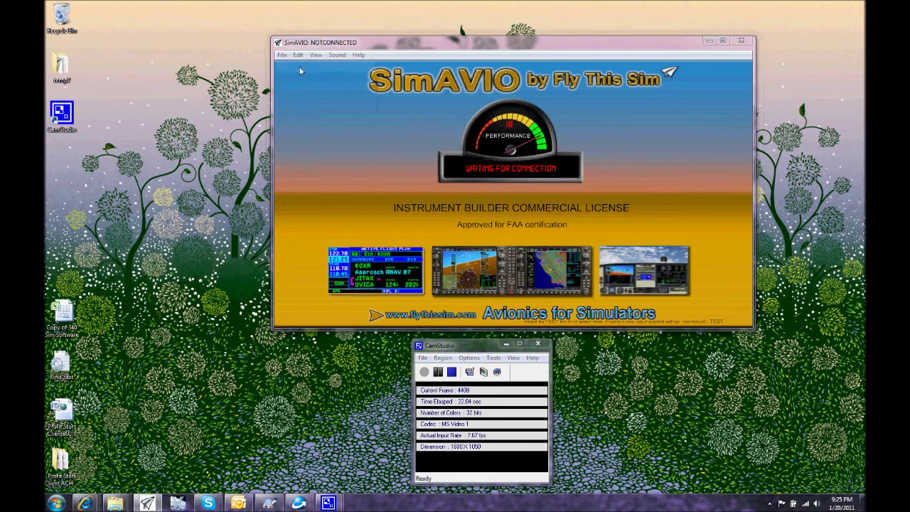
click(385, 129)
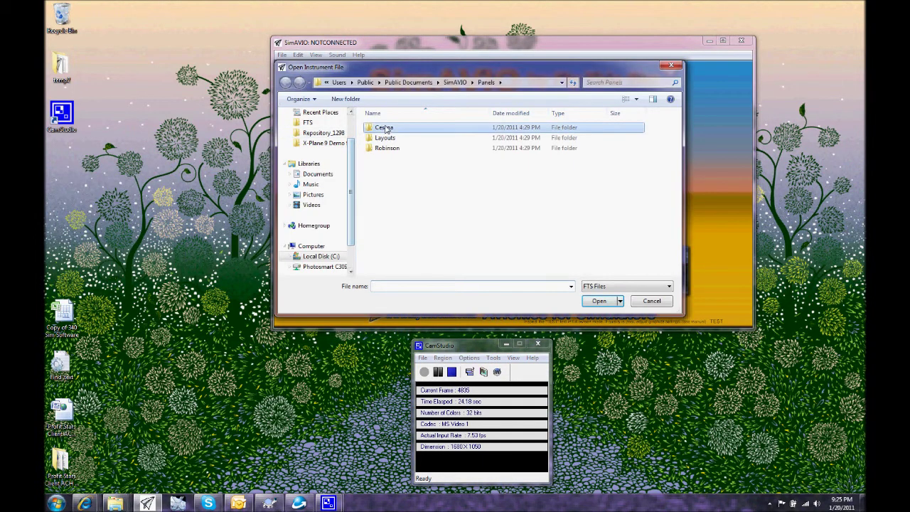
double_click(384, 129)
double_click(388, 129)
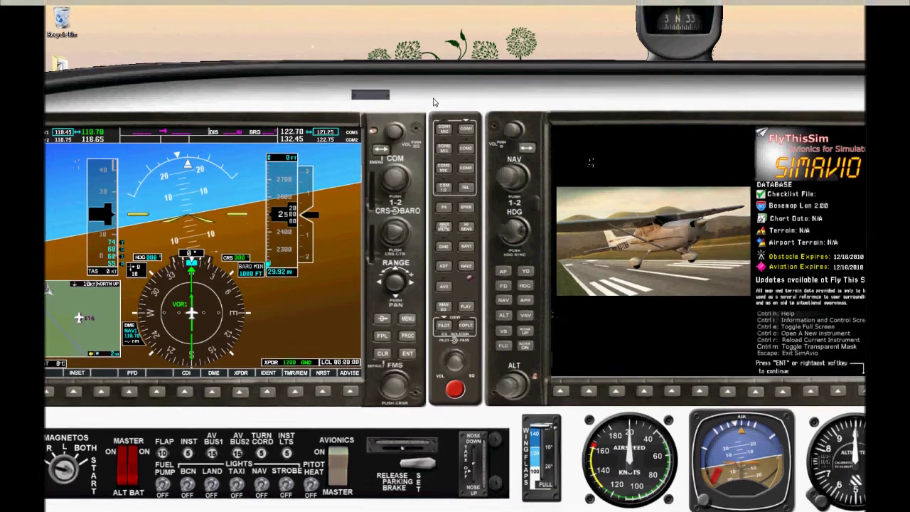
key(ctrl+e)
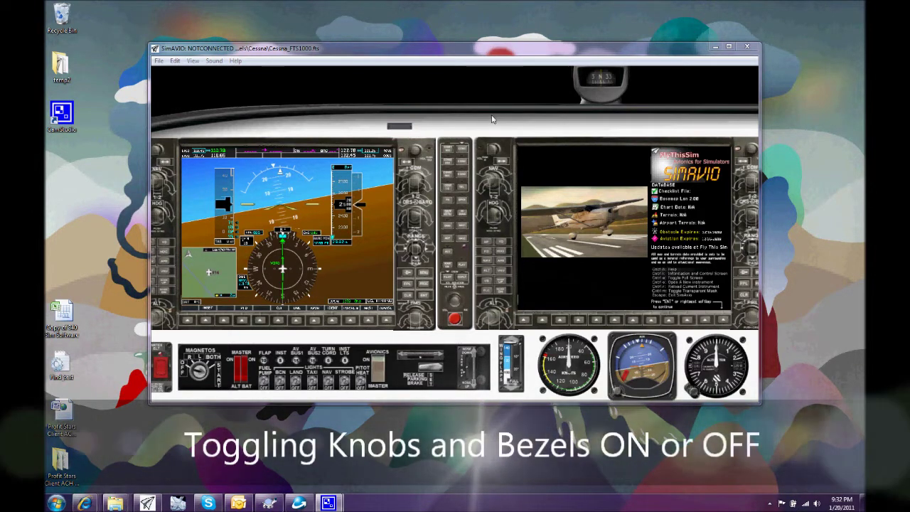
Turn Knob Rendering off for the Cessna panel and turn it back on
click(193, 61)
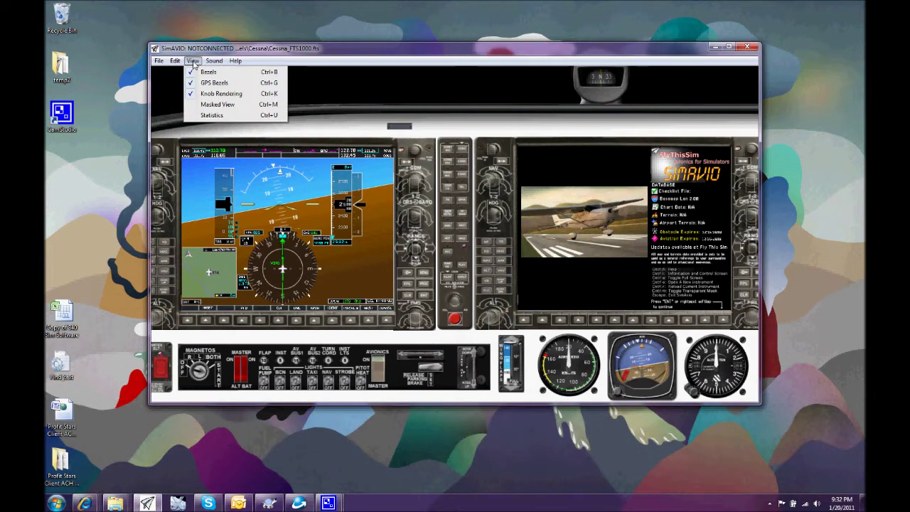
click(217, 95)
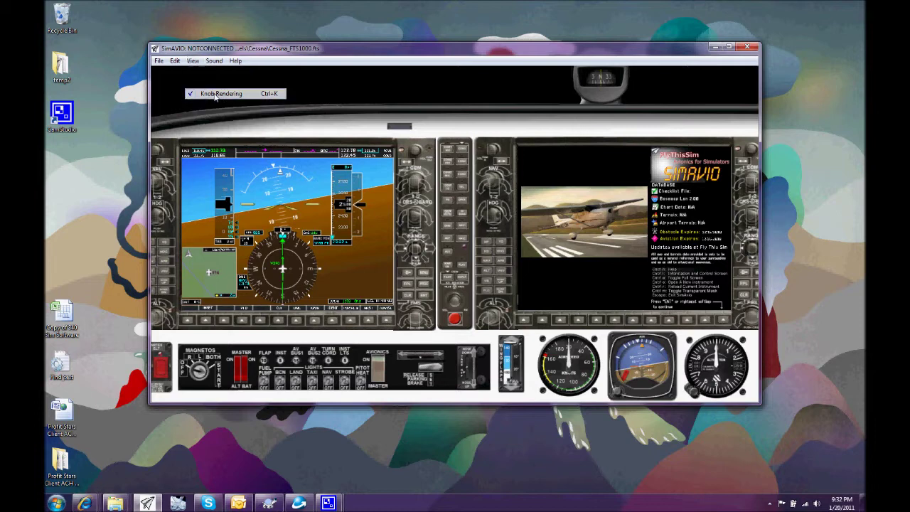
click(192, 63)
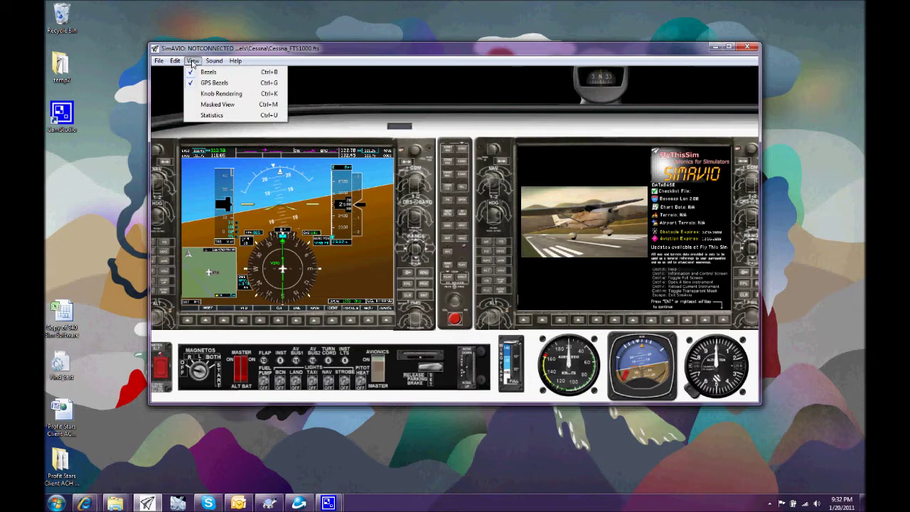
click(211, 96)
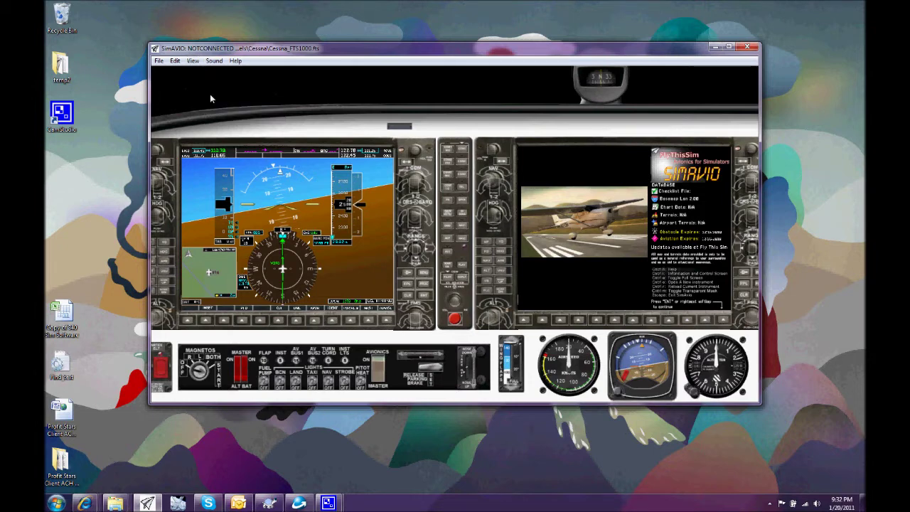
Move the panel window up toward the desktop's corner, and turn Bezels off and on again
drag(226, 45, 191, 13)
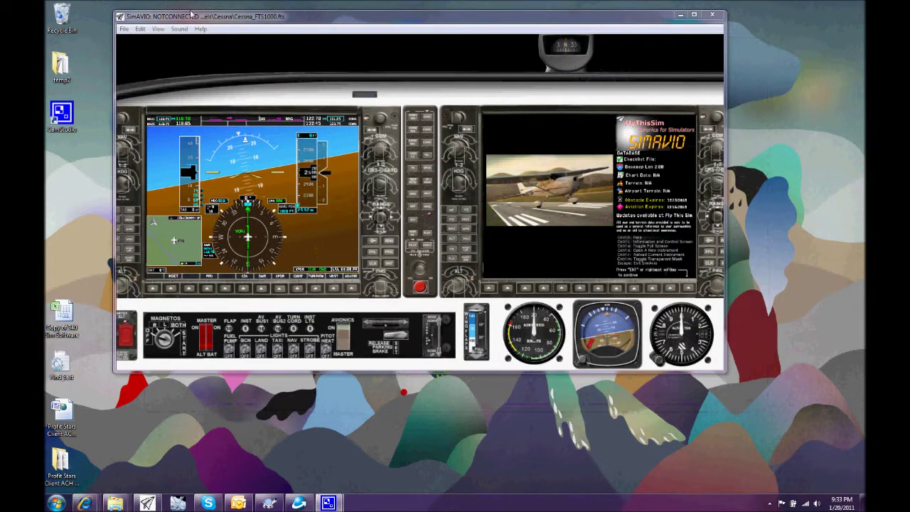
click(158, 30)
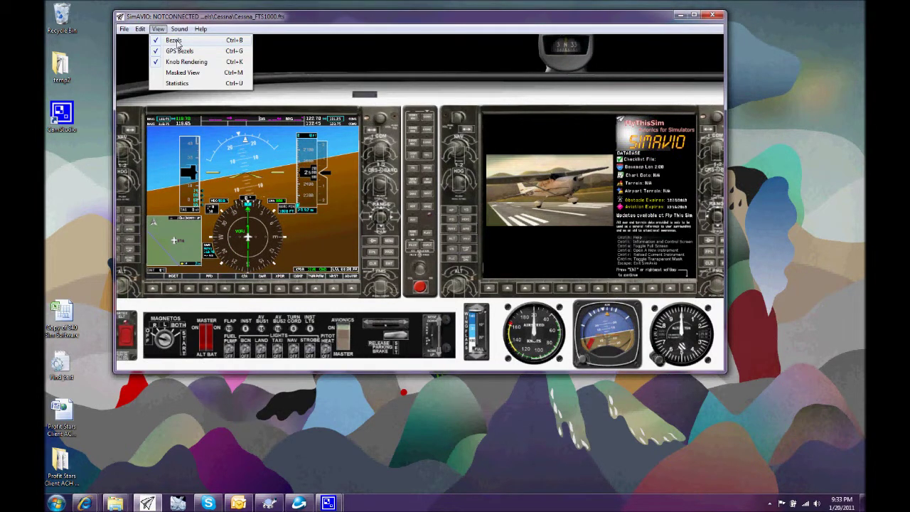
click(174, 40)
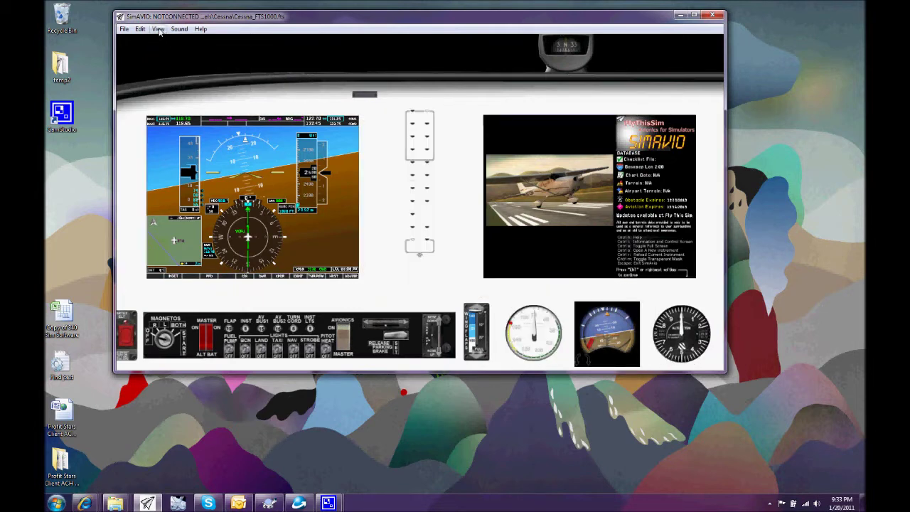
click(158, 29)
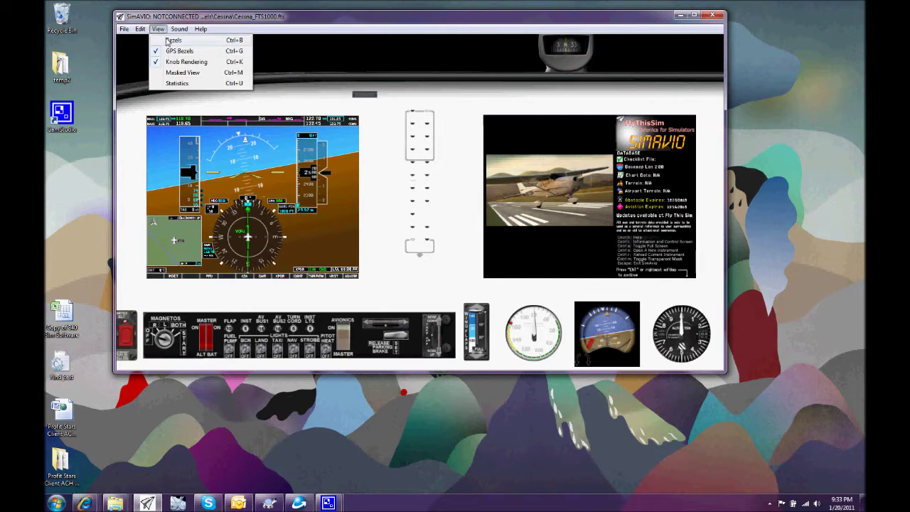
click(168, 40)
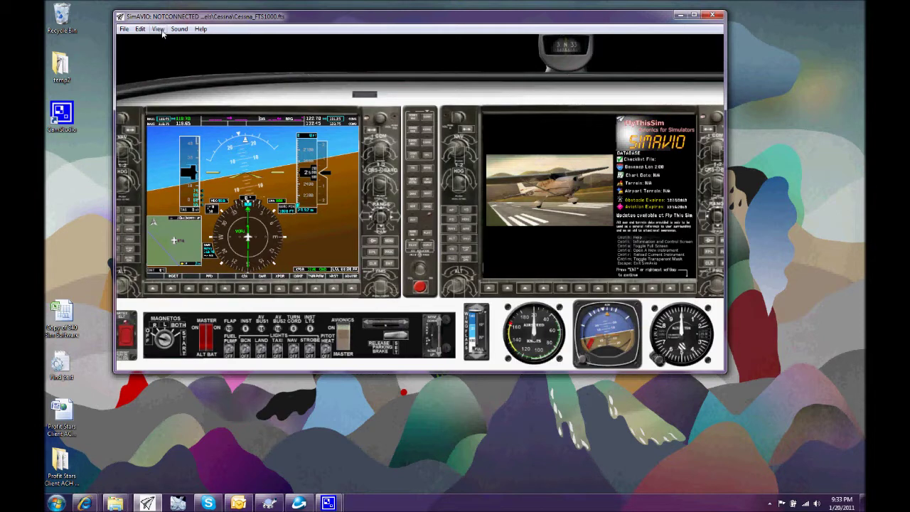
Open the Preferences, examine the start-up, masked mode and graphic bezel options, and close them without changes
click(158, 29)
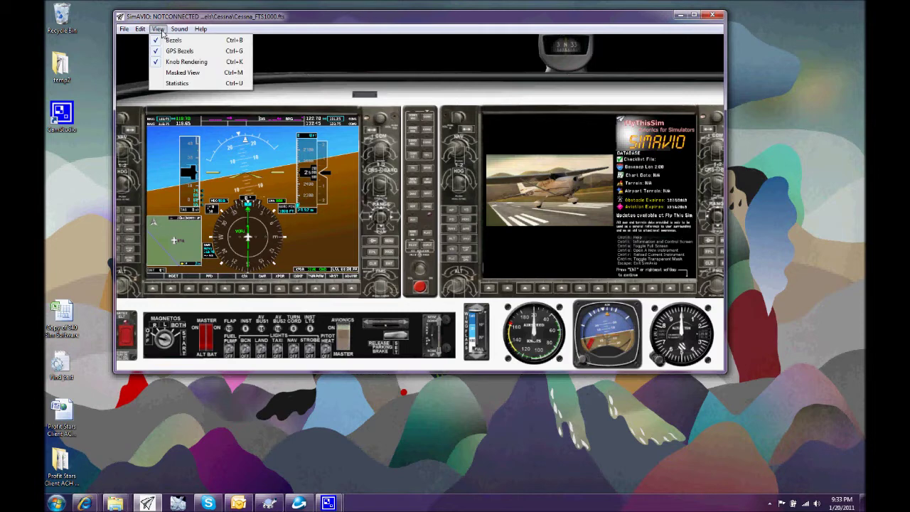
mouse_move(140, 31)
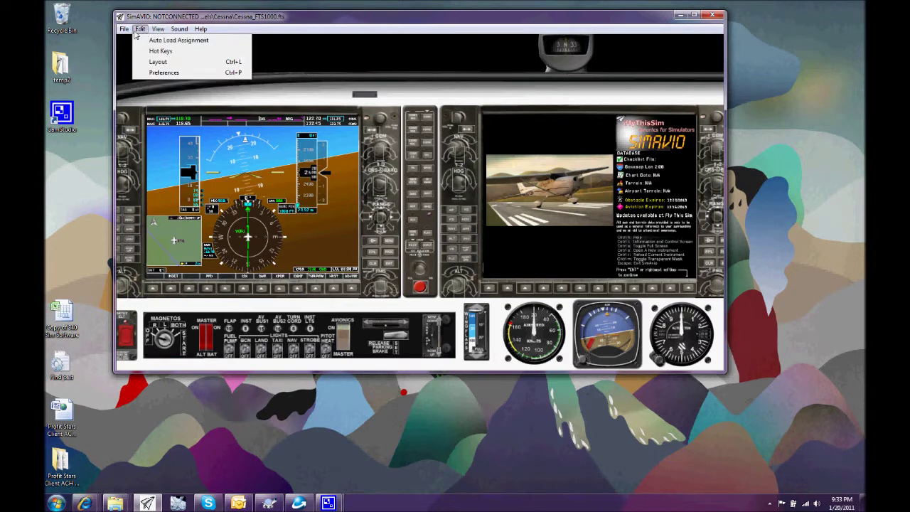
click(162, 74)
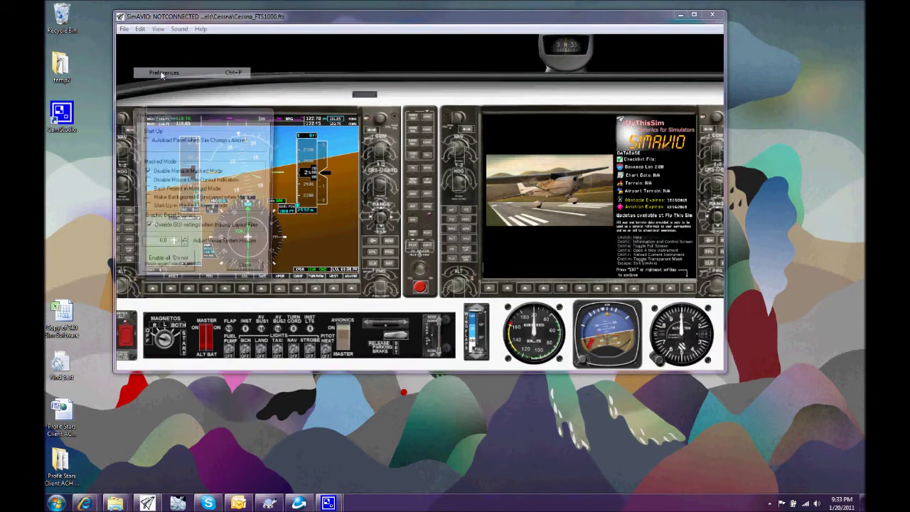
drag(202, 112, 303, 104)
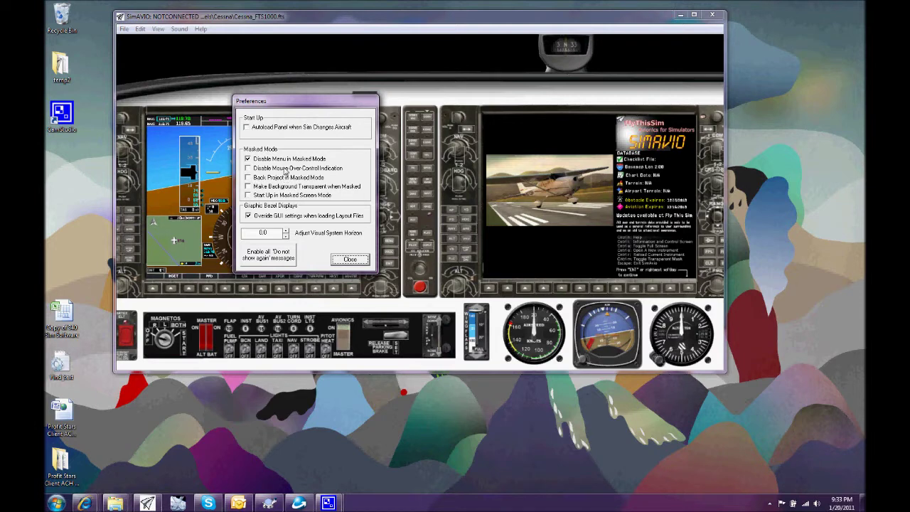
click(343, 260)
click(348, 259)
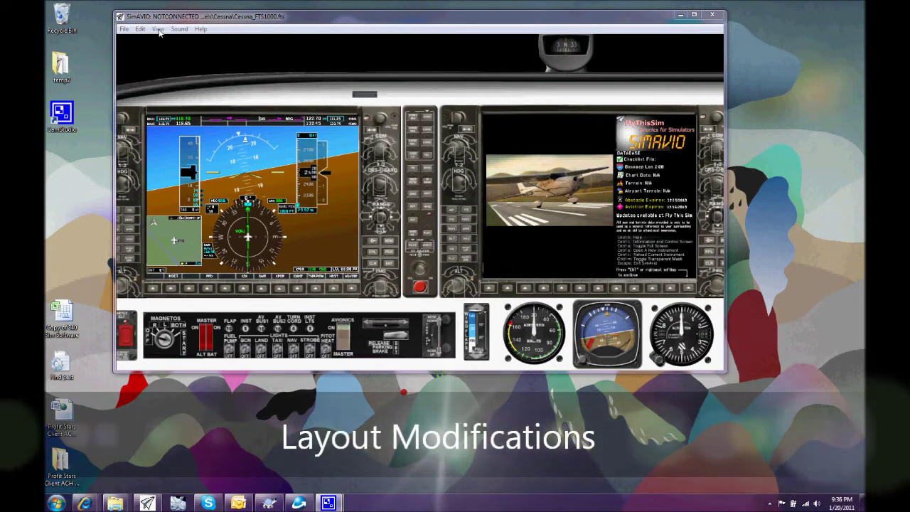
Open the layout editor and shrink and reposition the panel window to about top 165, left 308, bottom 896, right 1581
click(158, 29)
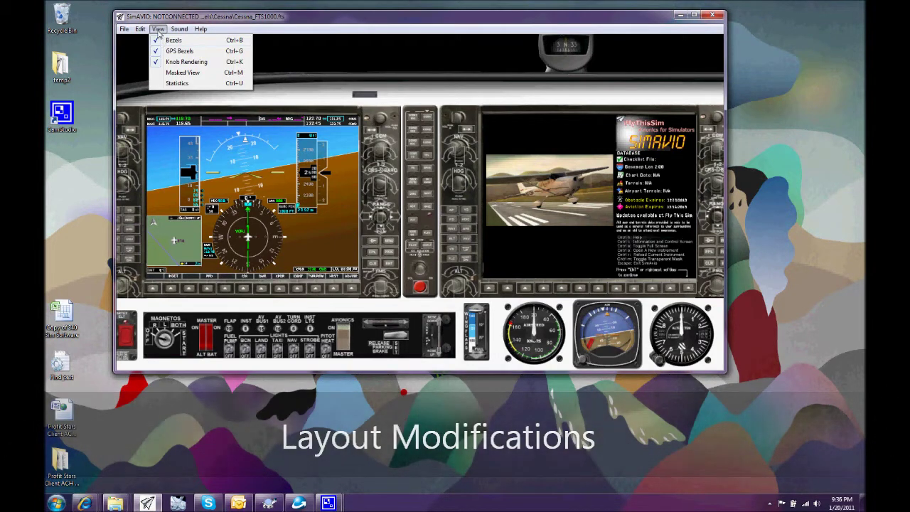
mouse_move(142, 30)
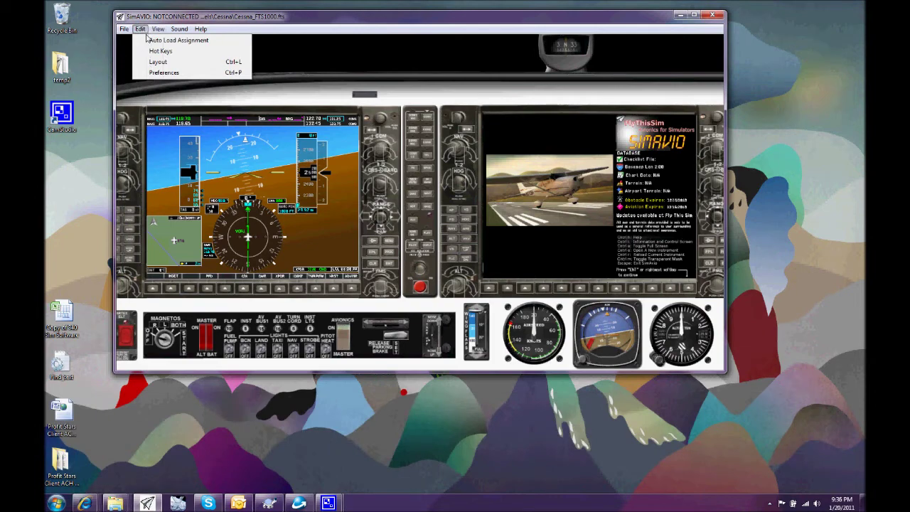
click(157, 63)
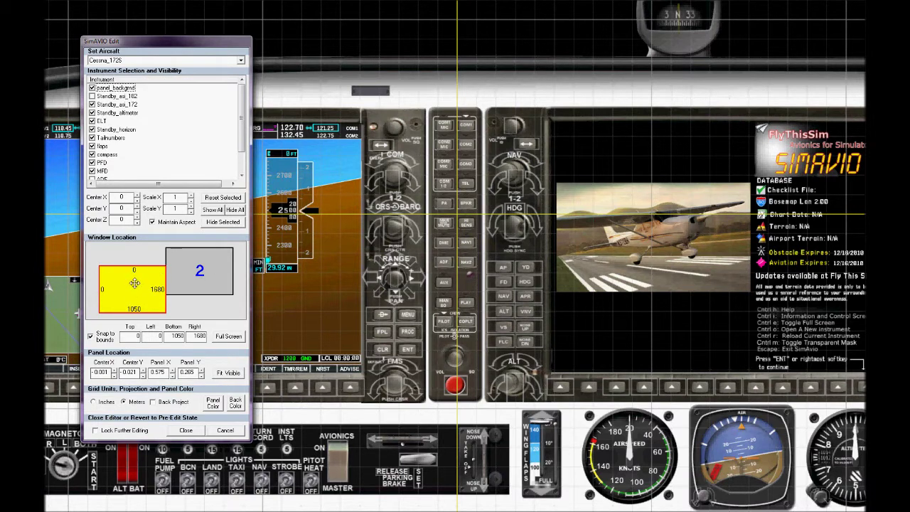
mouse_move(133, 287)
mouse_down()
mouse_move(188, 311)
mouse_move(215, 310)
mouse_move(201, 309)
mouse_move(163, 263)
mouse_move(144, 280)
mouse_move(172, 279)
mouse_move(166, 268)
mouse_move(194, 254)
mouse_move(142, 287)
mouse_up()
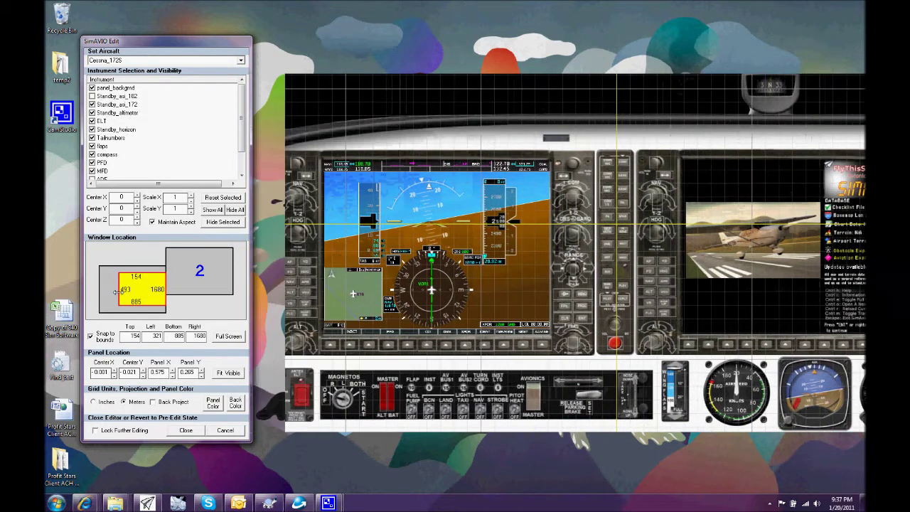
drag(118, 292, 137, 291)
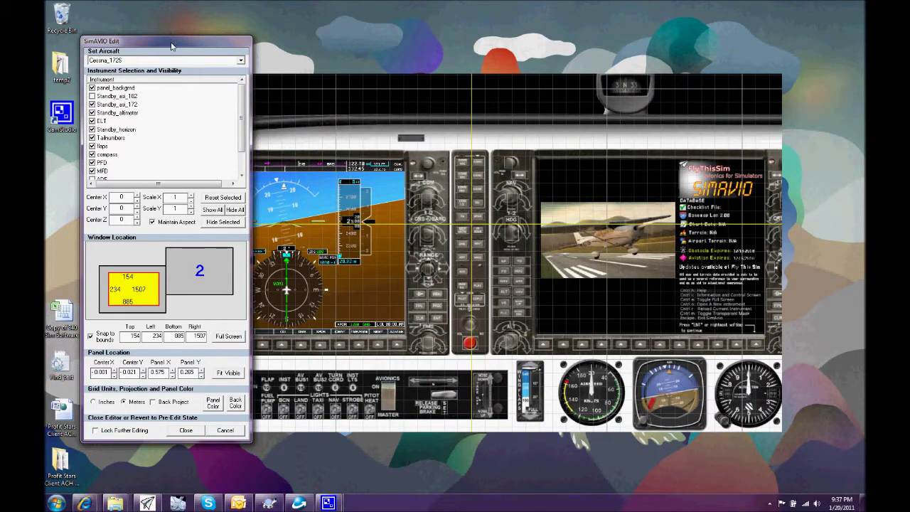
drag(171, 46, 143, 46)
drag(117, 286, 119, 287)
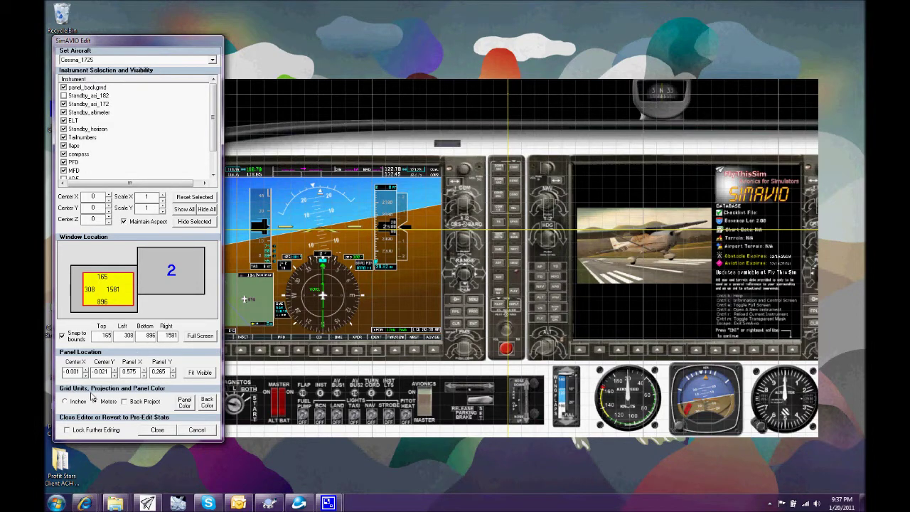
Zoom the panel out to Panel X 0.612 and Panel Y 0.344, and shift its Center Y to 0.015
click(145, 375)
drag(144, 376, 109, 41)
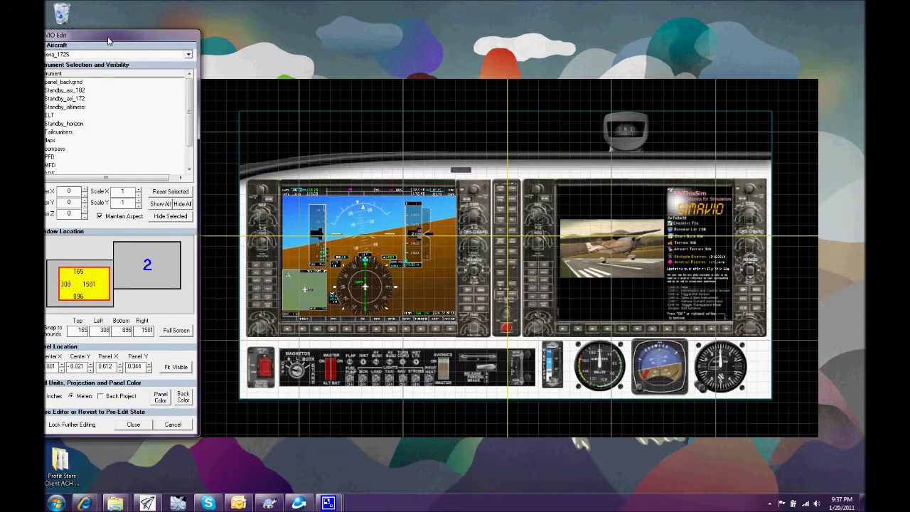
click(90, 367)
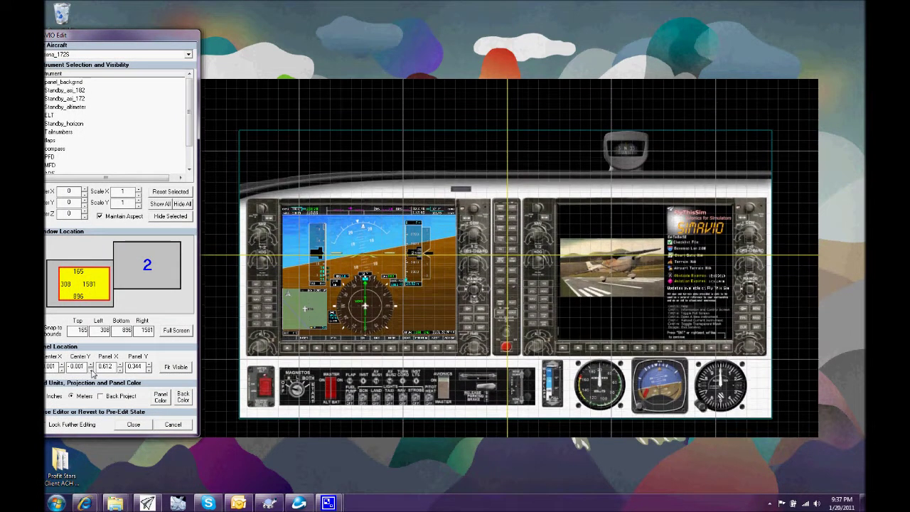
click(90, 365)
click(90, 366)
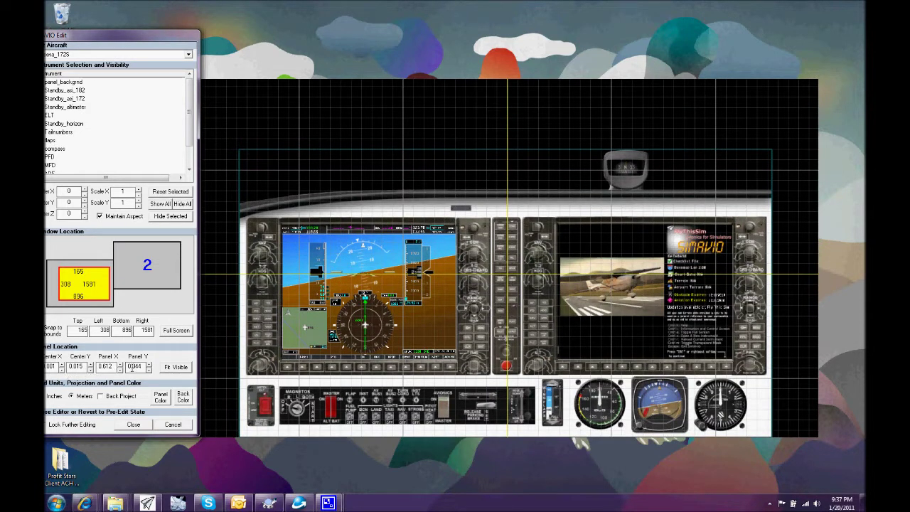
Enlarge the panel within its window by reducing Panel Y to 0.291 and Panel X to 0.518
click(150, 369)
click(150, 370)
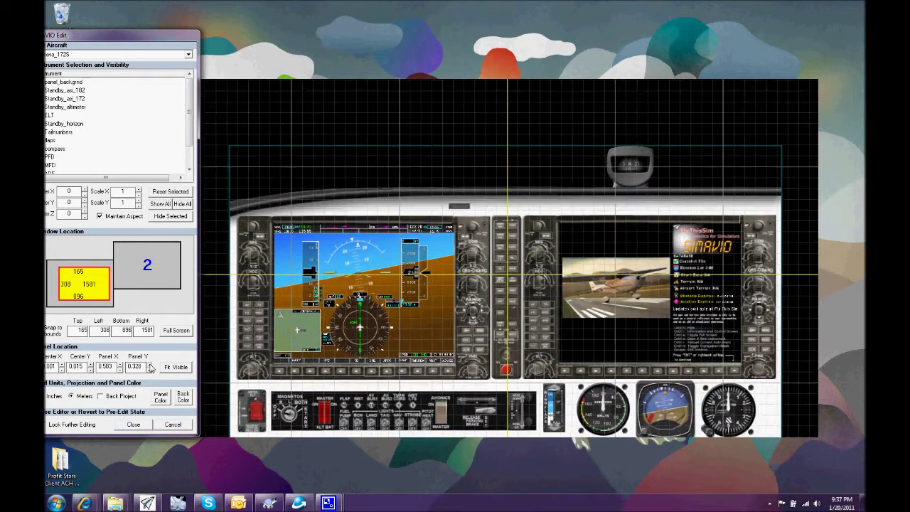
click(150, 369)
click(150, 370)
click(150, 369)
click(150, 369)
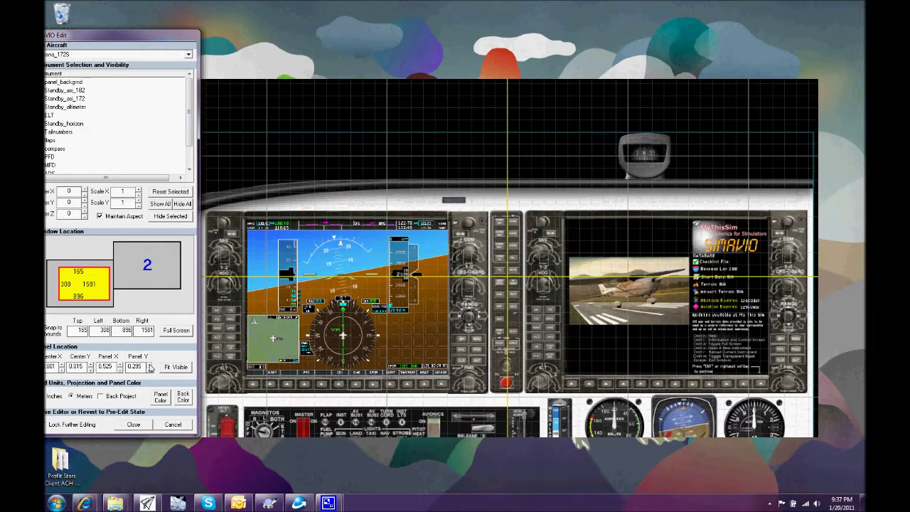
click(150, 369)
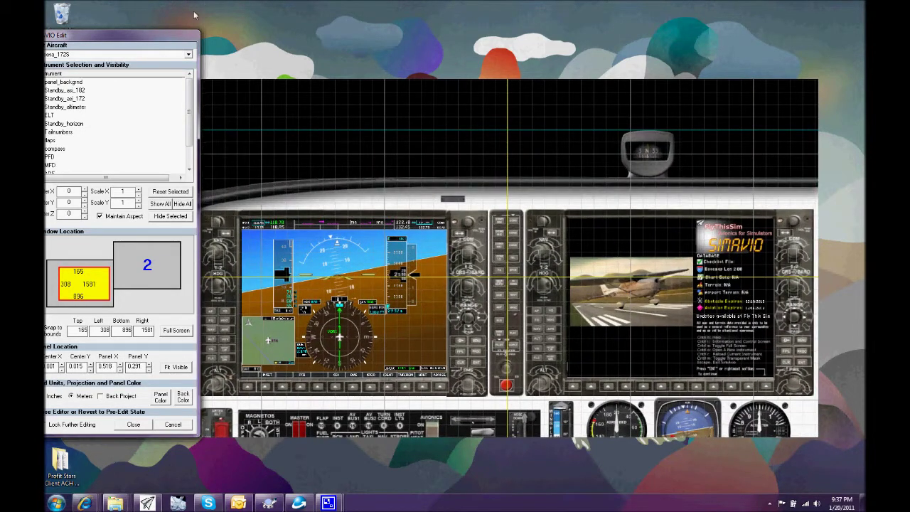
Move the panel window to about top 77, left 370, bottom 808, right 1680 and close the layout editor
drag(82, 291, 85, 287)
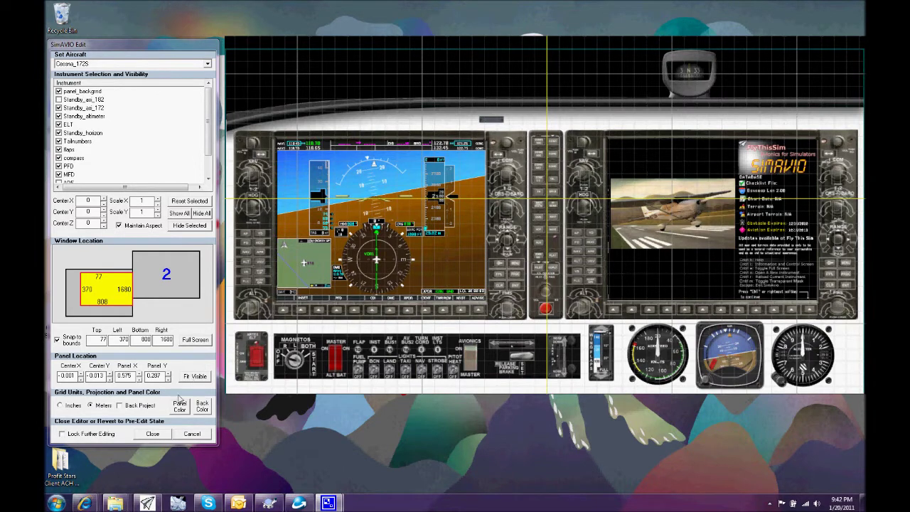
click(152, 434)
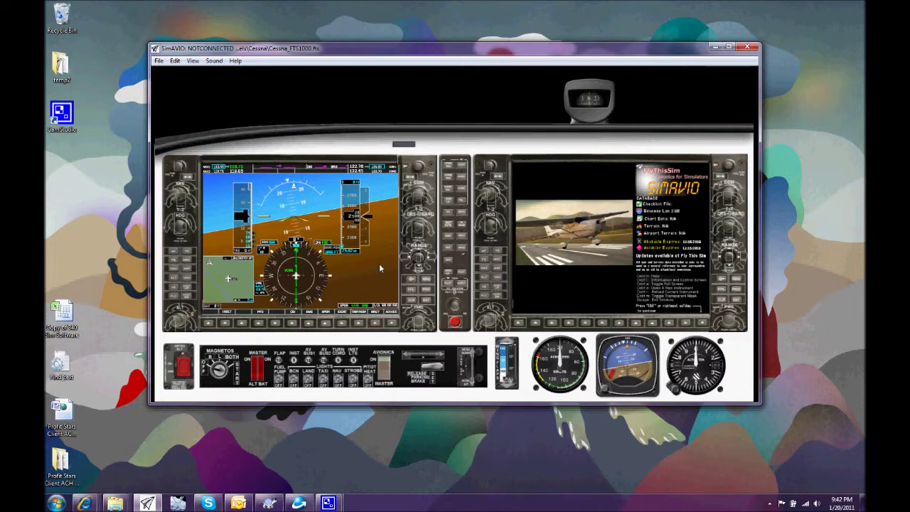
Switch the panel to the full screen layout and back to the windowed view
key(ctrl+f)
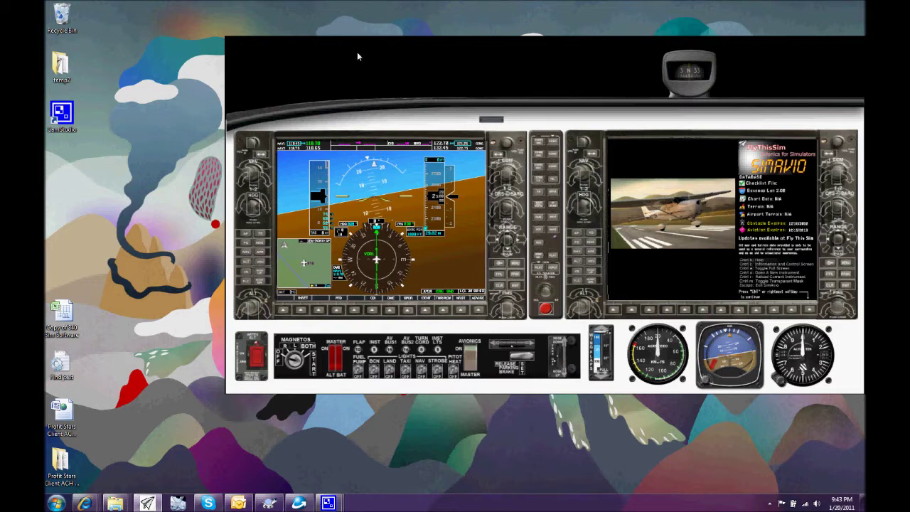
key(ctrl+f)
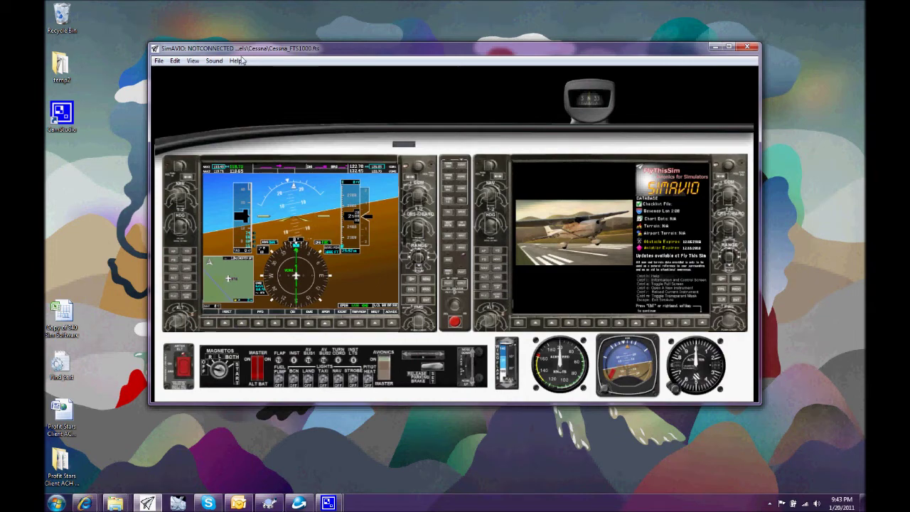
Open the layout editor and set the panel's window location to full screen
click(177, 63)
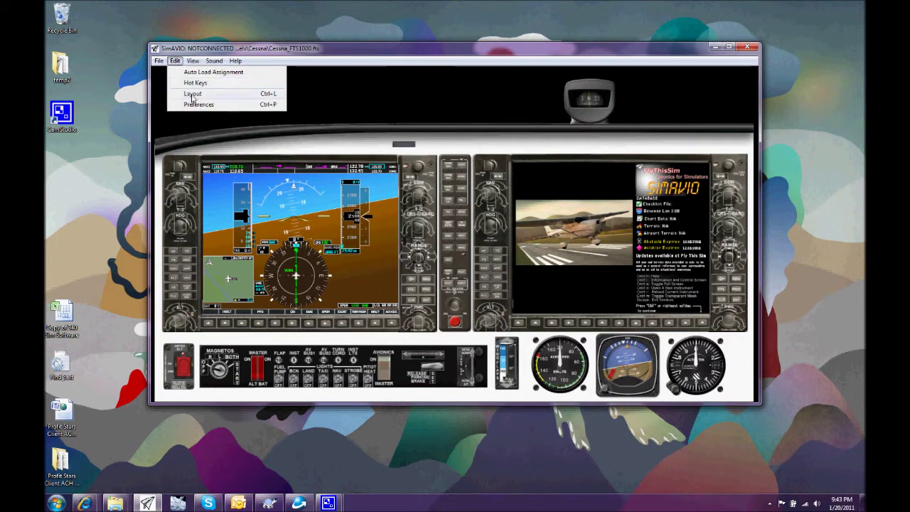
click(192, 94)
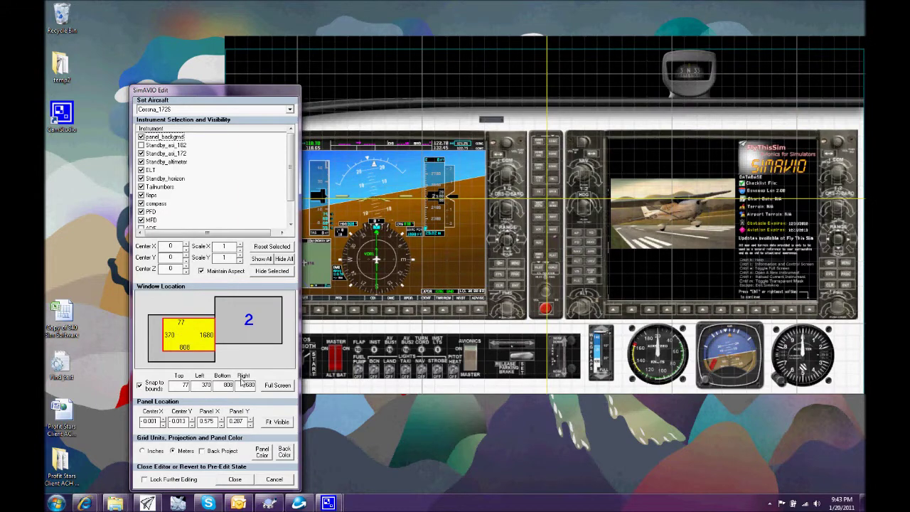
click(276, 385)
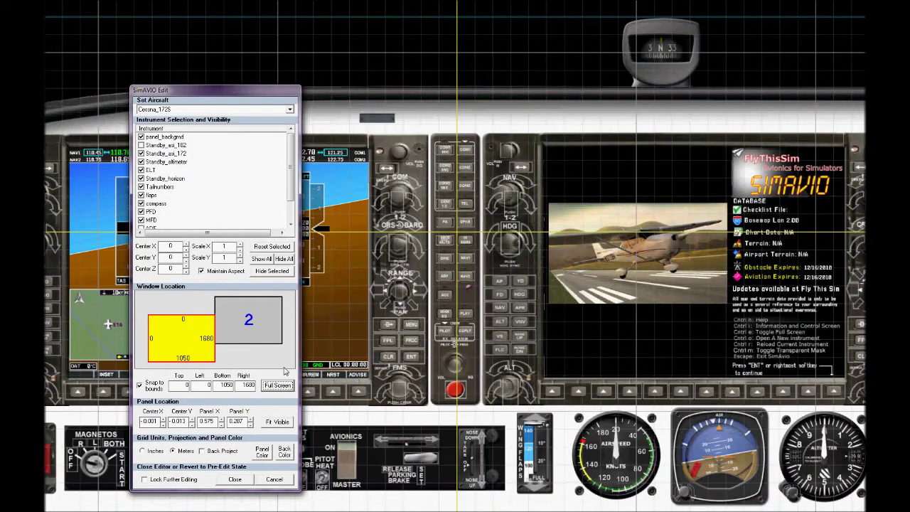
Fit the panel to the screen with Center Y 0.003, Panel X 0.570 and Panel Y 0.321, and close the layout editor
click(191, 425)
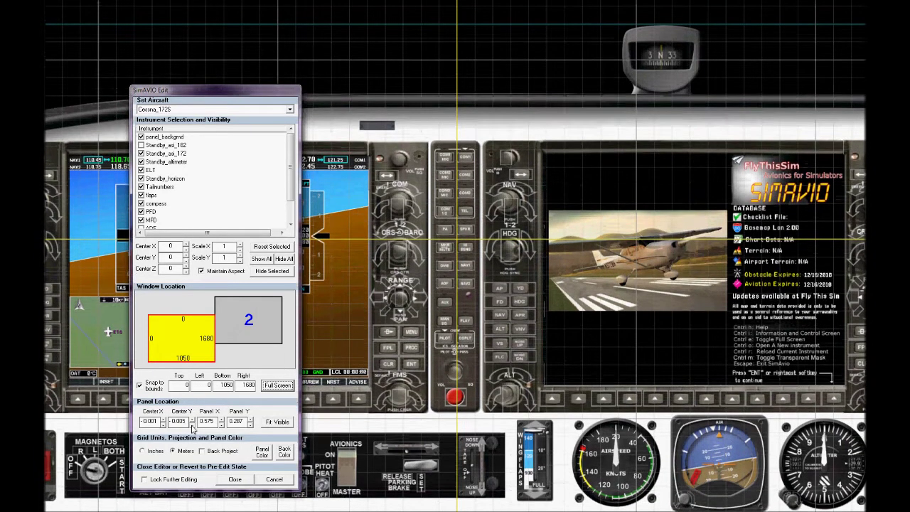
click(221, 424)
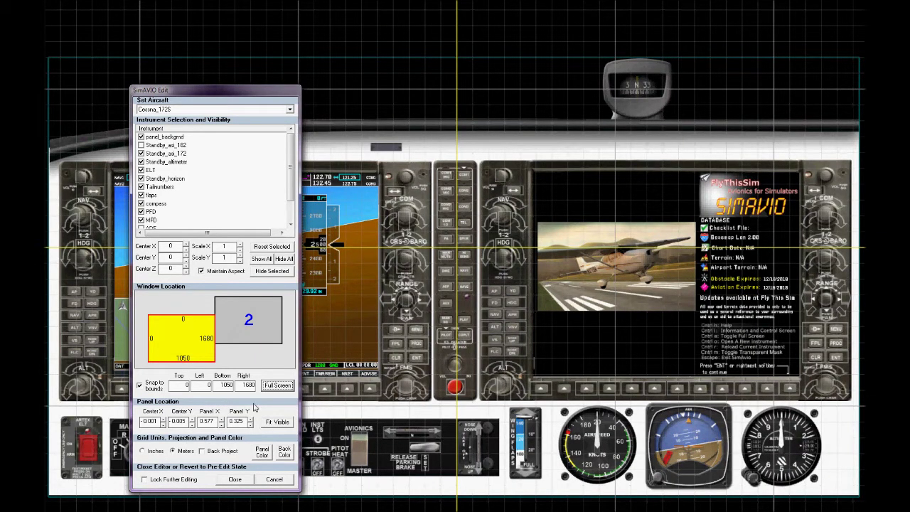
click(251, 424)
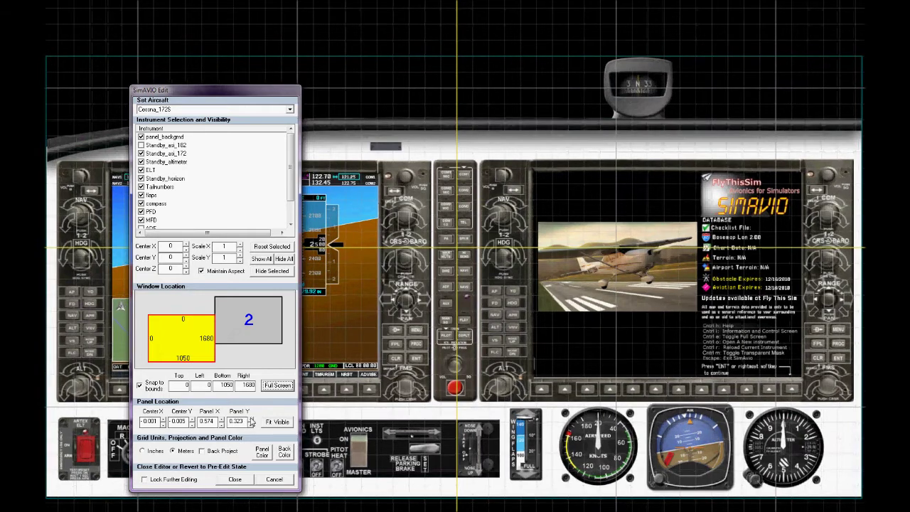
click(250, 423)
click(191, 425)
click(191, 425)
click(191, 425)
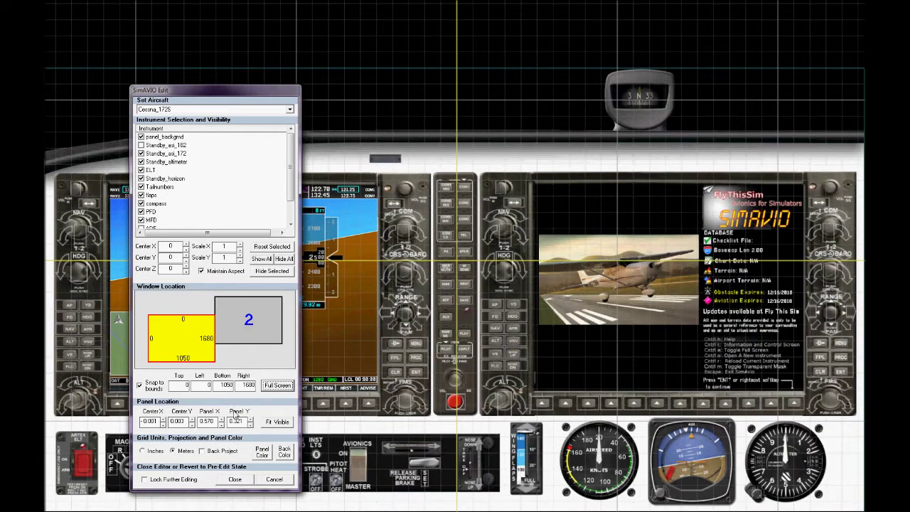
click(234, 479)
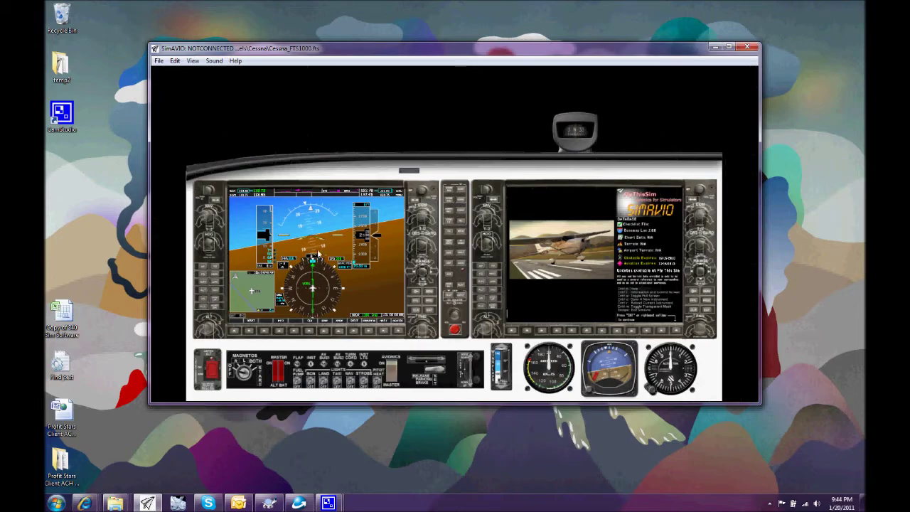
Switch the panel to full screen and enable the preference Make Background Transparent when Masked
key(ctrl+f)
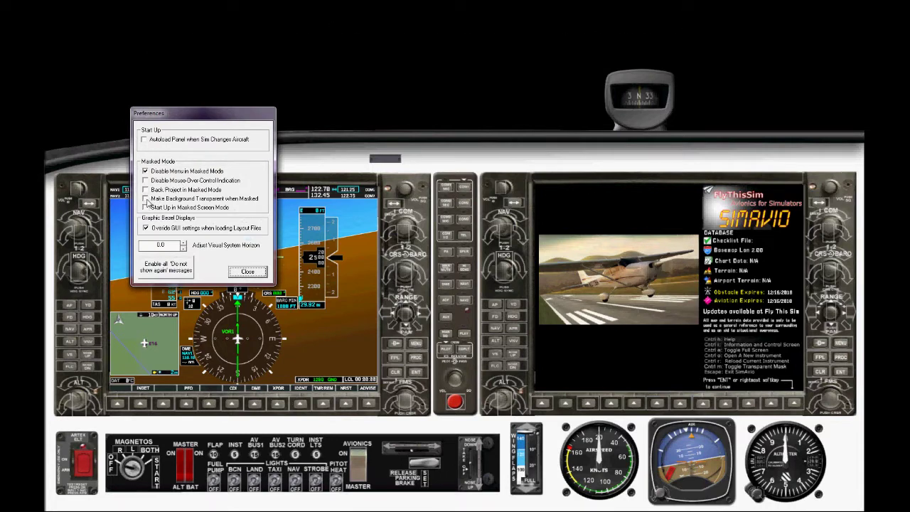
click(146, 200)
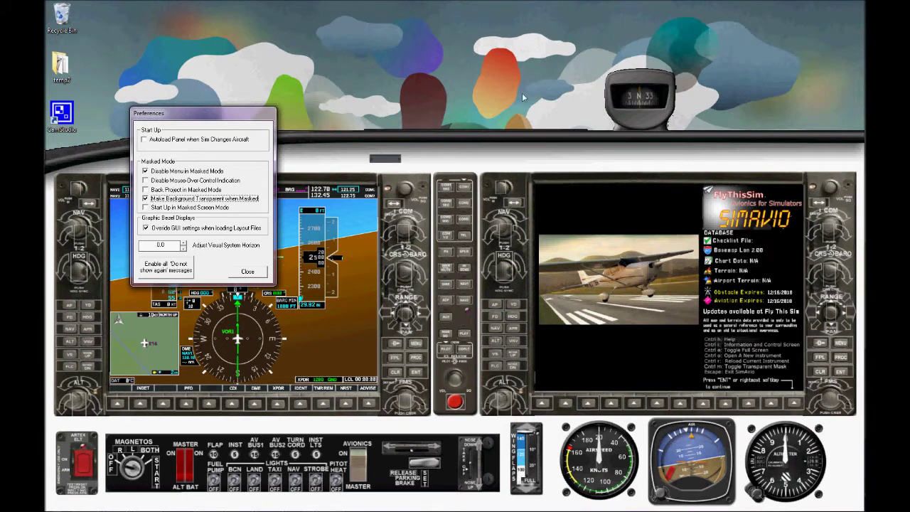
click(248, 271)
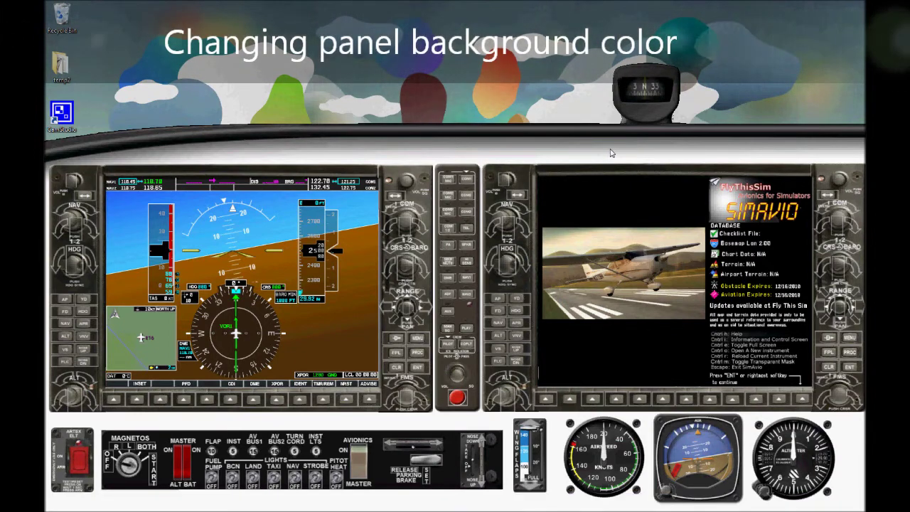
Return to the windowed view, open the layout editor and set the panel color to dark gray with RGB 64, 64, 64
key(ctrl+f)
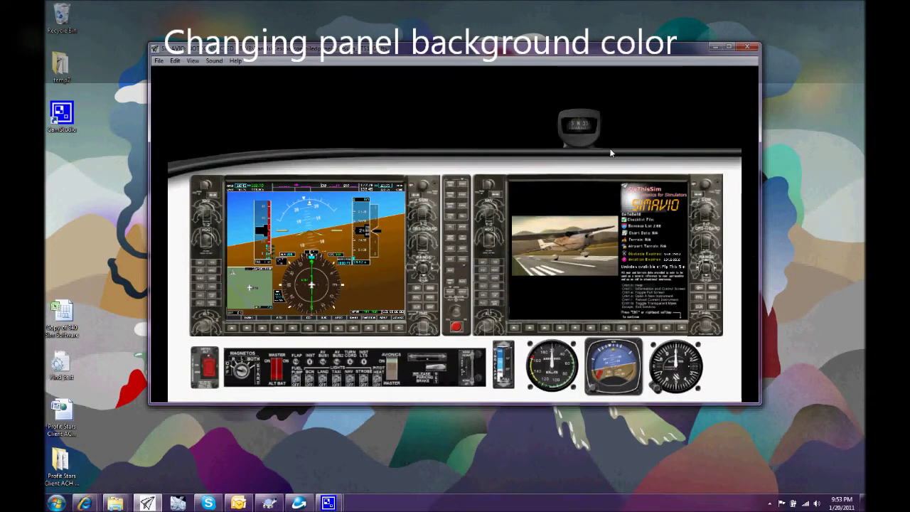
key(ctrl+e)
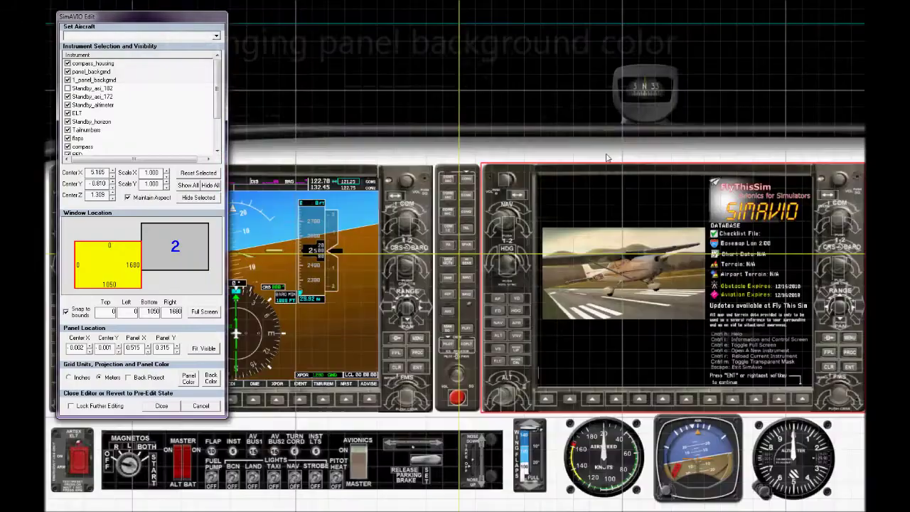
click(189, 379)
click(219, 292)
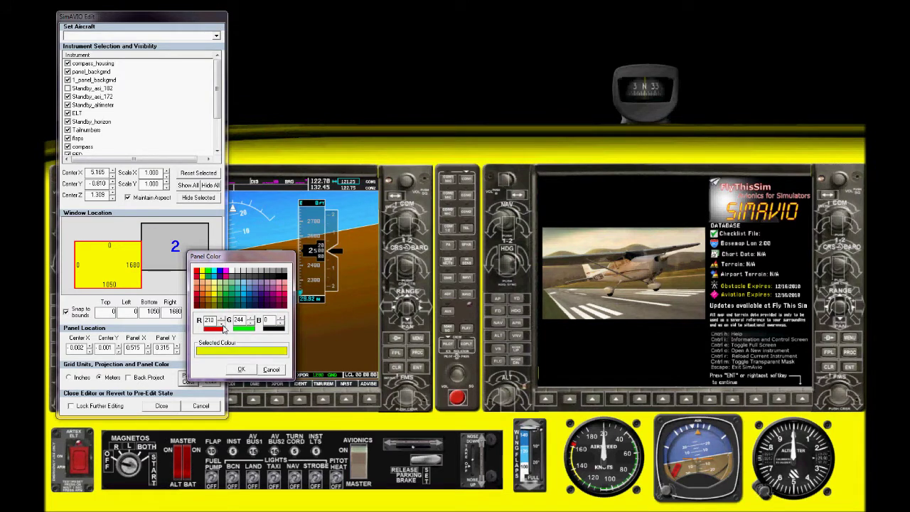
mouse_move(237, 300)
mouse_down()
mouse_move(268, 298)
mouse_move(240, 300)
mouse_up()
click(254, 277)
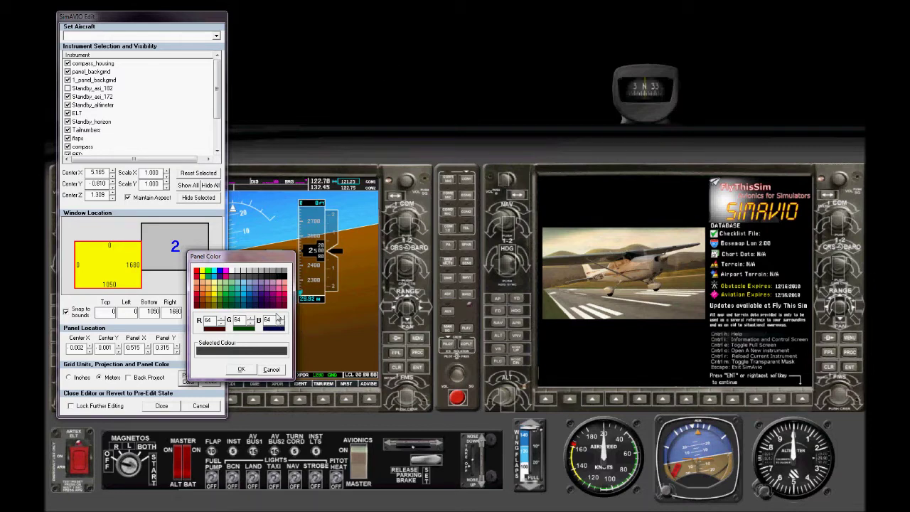
click(271, 369)
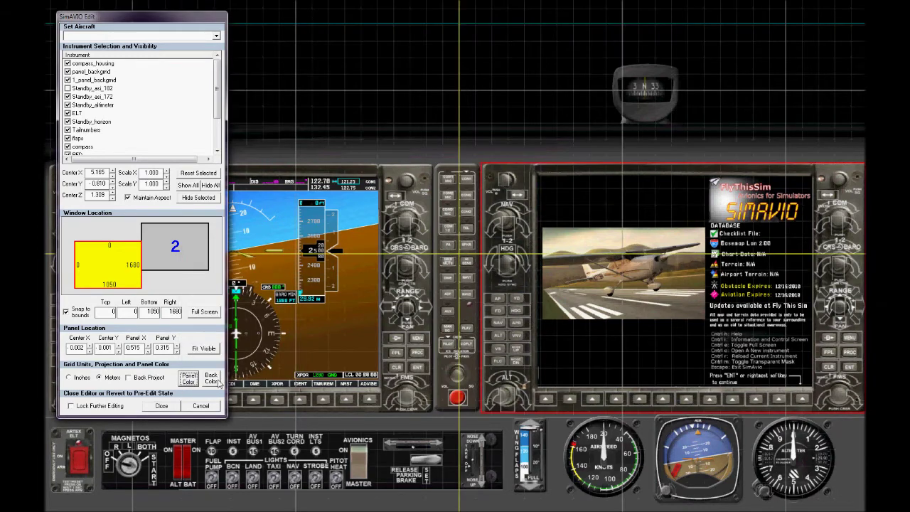
Set the back color to dark purple with RGB 68, 0, 57 and close the layout editor
click(212, 379)
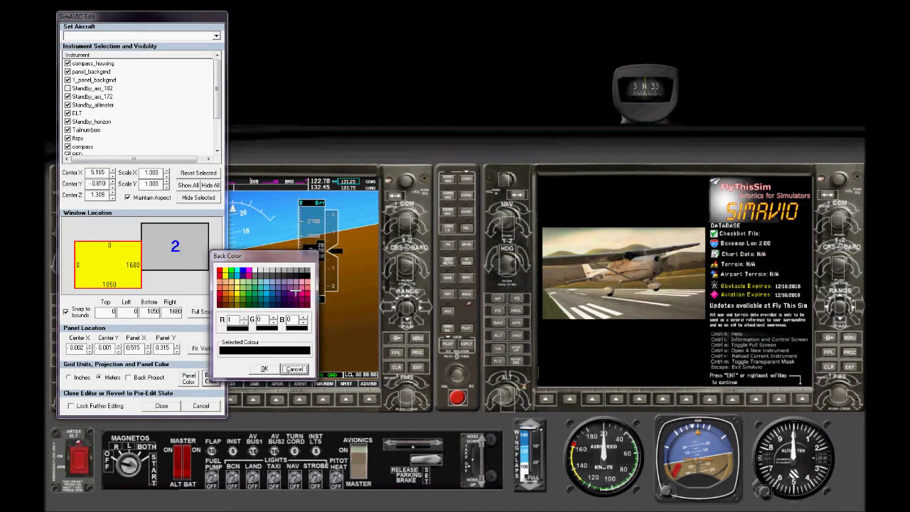
click(301, 292)
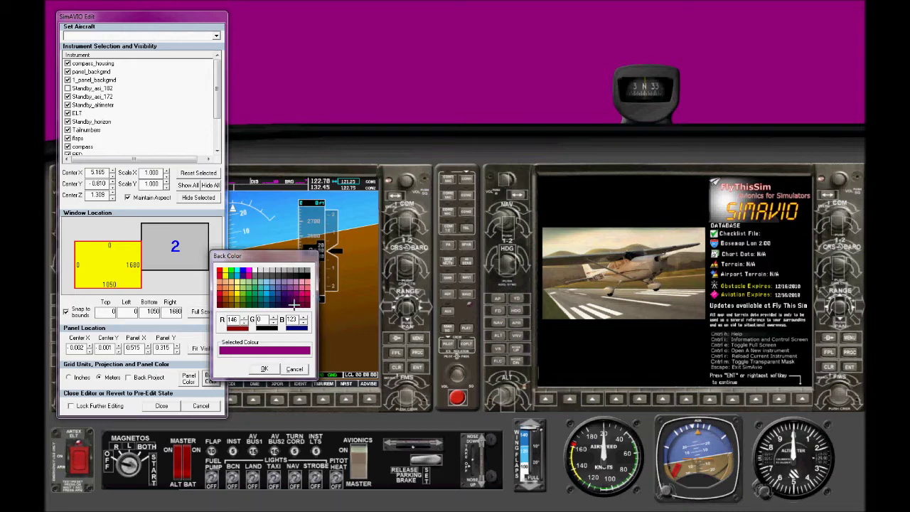
click(294, 304)
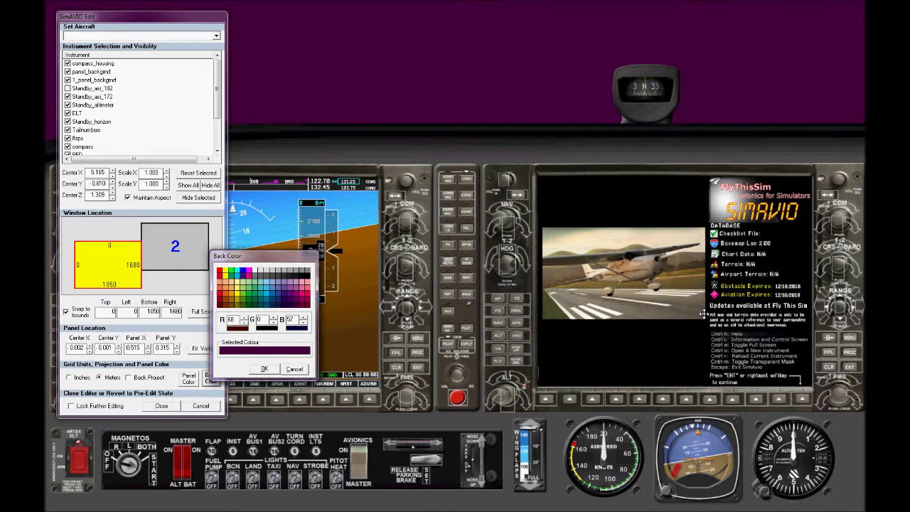
click(264, 368)
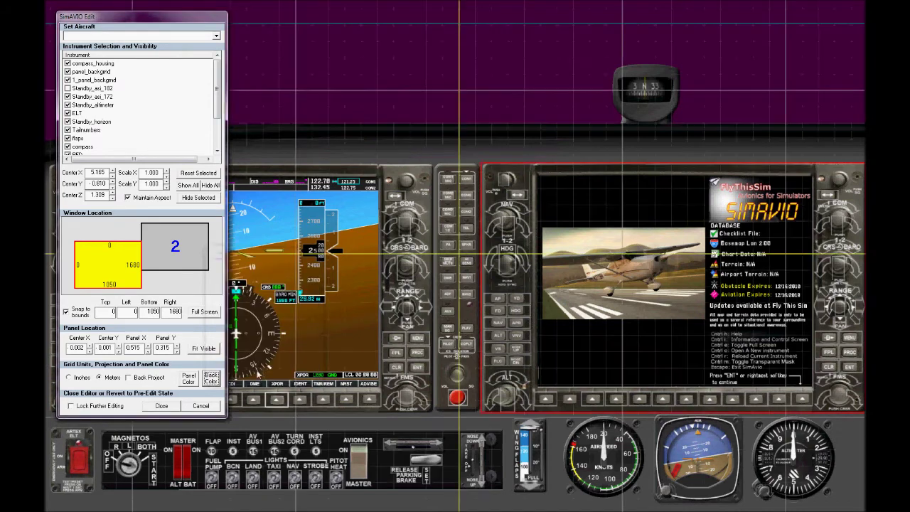
click(162, 407)
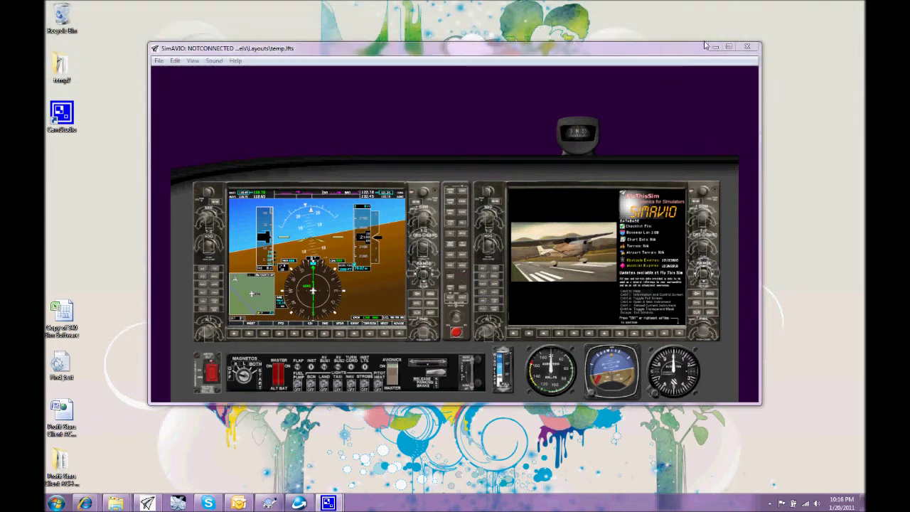
Open the layout editor for the temp.lfts layout and move its dialog up and to the left
click(647, 104)
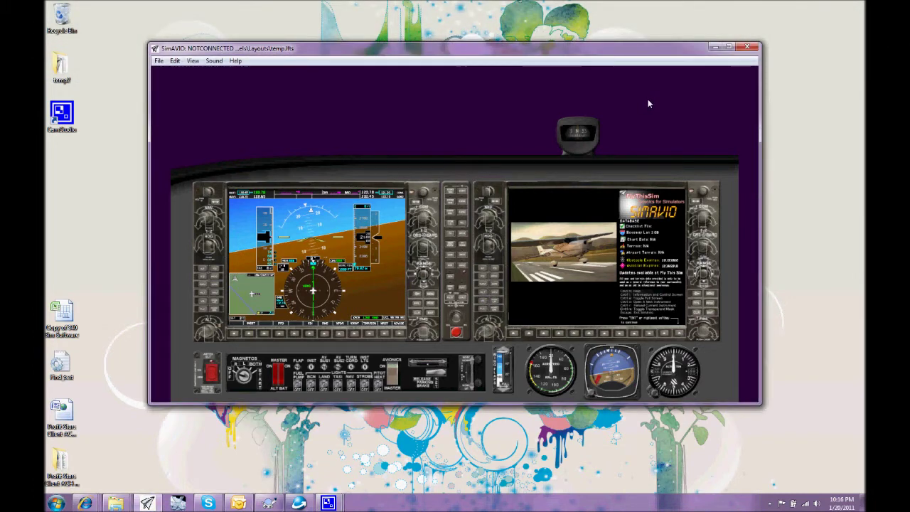
key(ctrl+e)
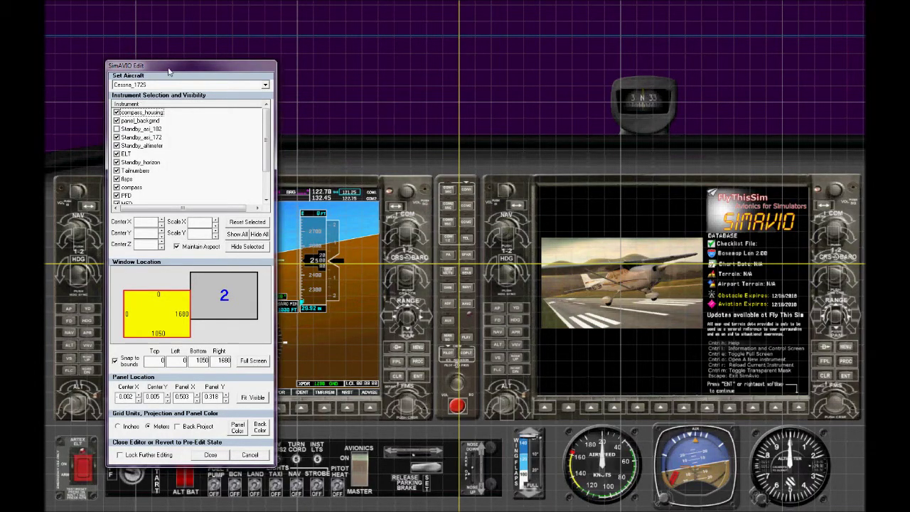
drag(167, 66, 151, 43)
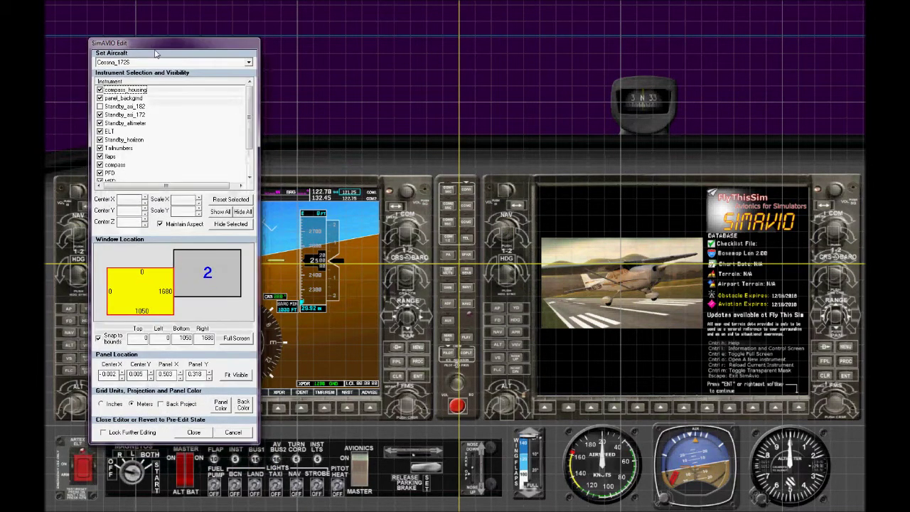
Try the aircraft settings Cessna_182T, Cessna_206H and Cessna_T182T, and return to Cessna_182T
click(249, 63)
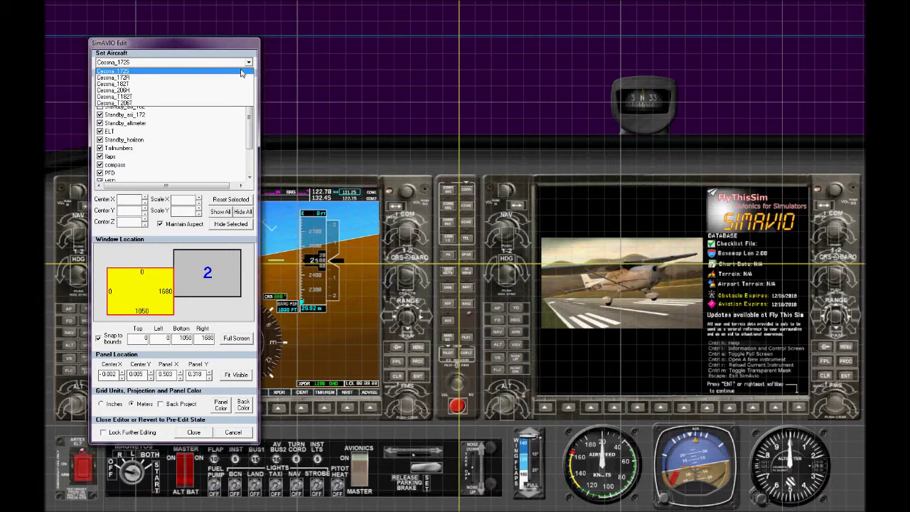
click(220, 84)
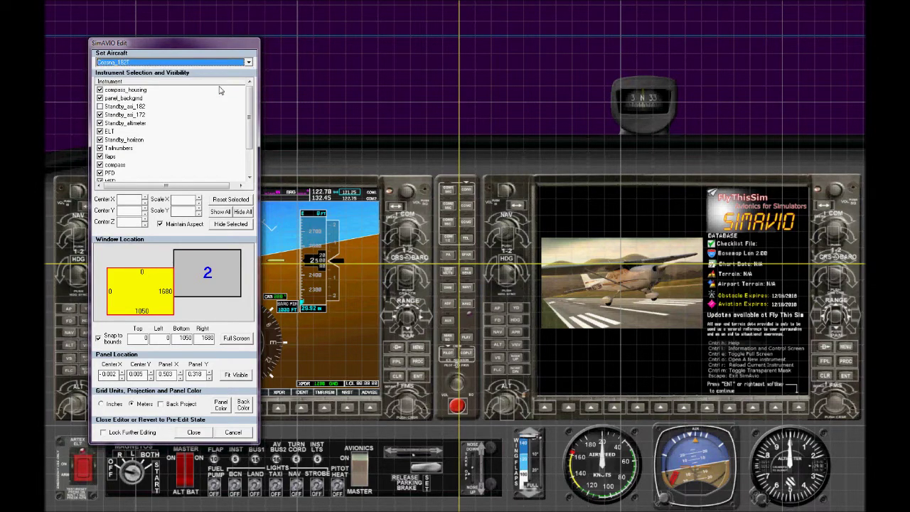
click(249, 63)
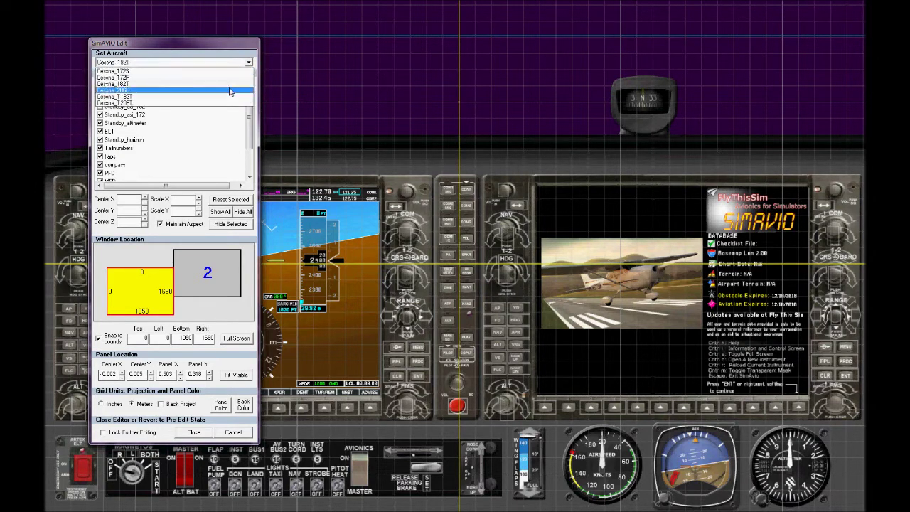
click(230, 91)
click(249, 63)
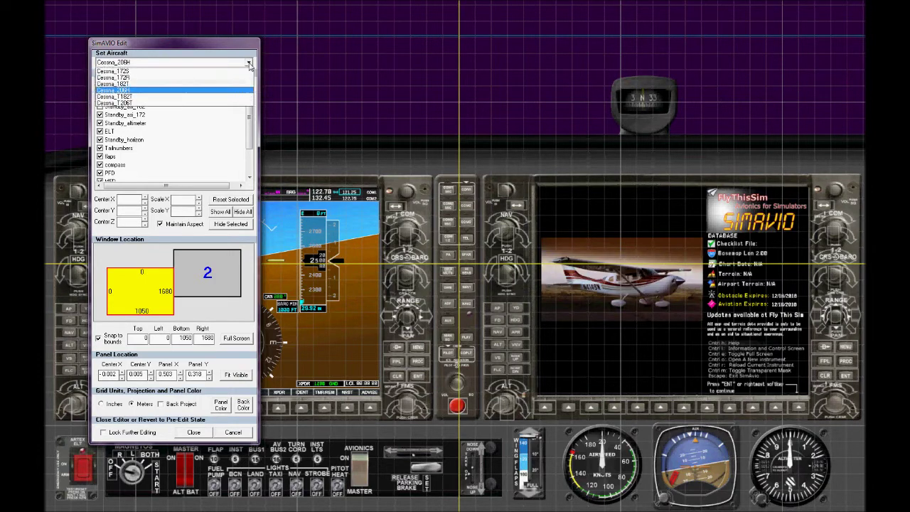
click(231, 97)
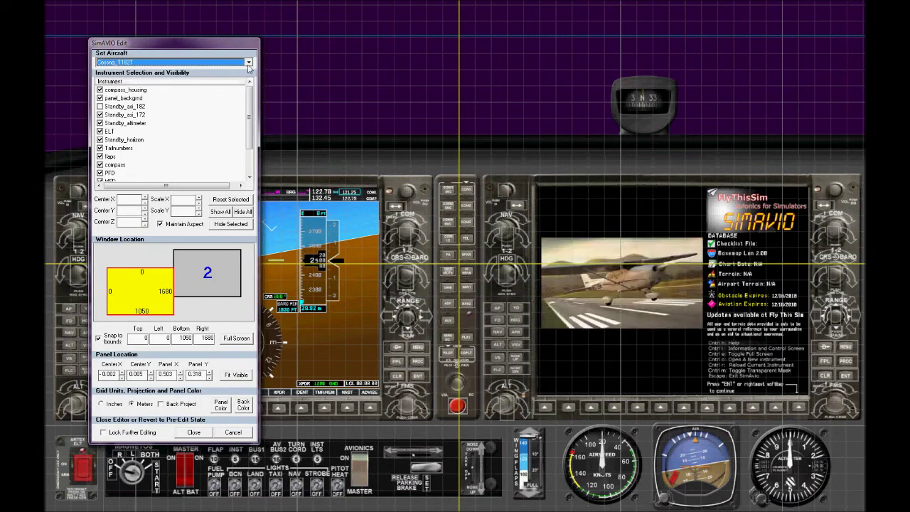
click(249, 63)
click(242, 86)
Set the aircraft to Cessna_172R and close the layout editor
click(249, 63)
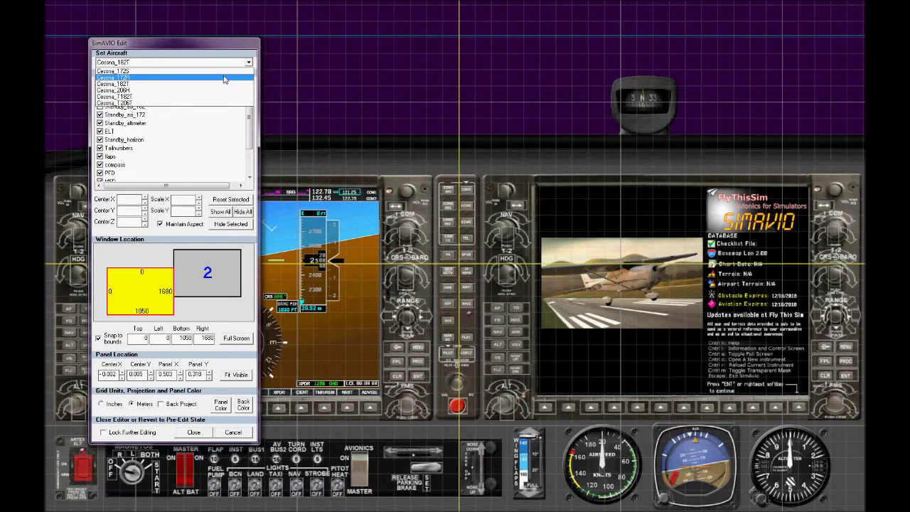
click(224, 78)
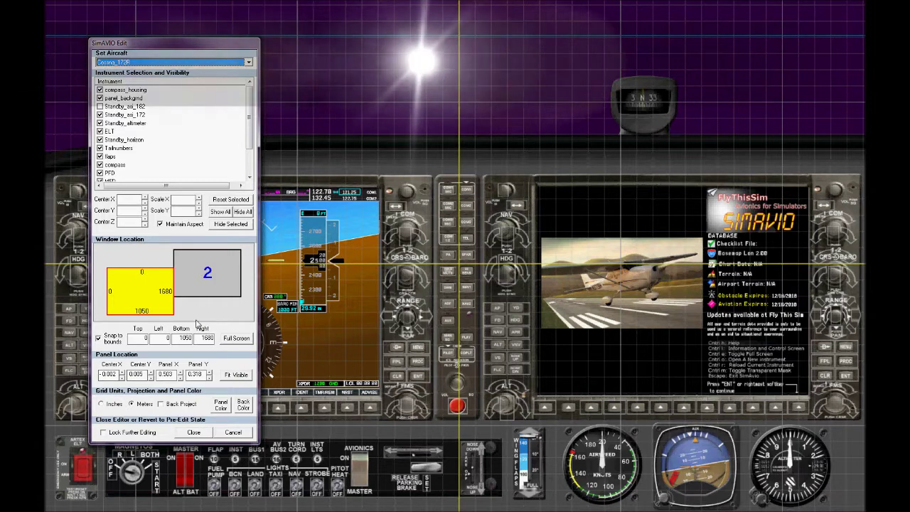
click(194, 434)
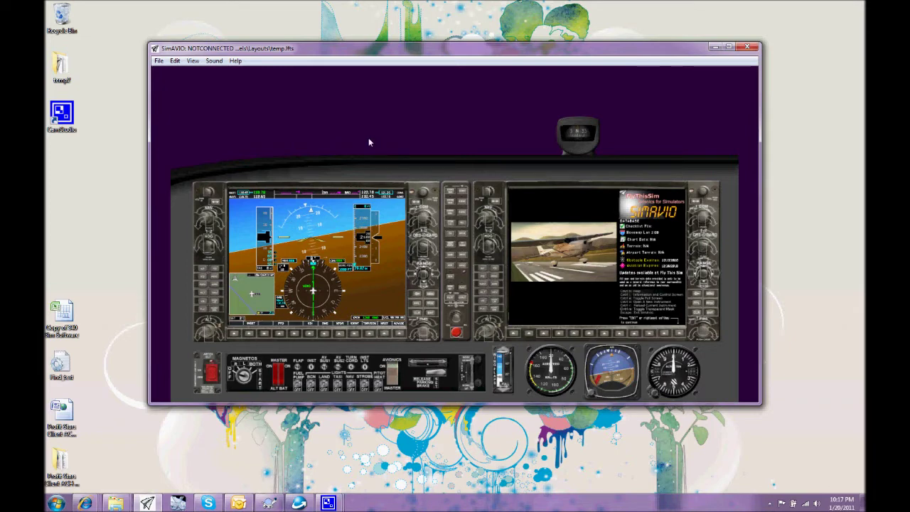
Enable the masked mode preference Disable Mouse-Over-Control Indicators and close the preferences
key(ctrl+p)
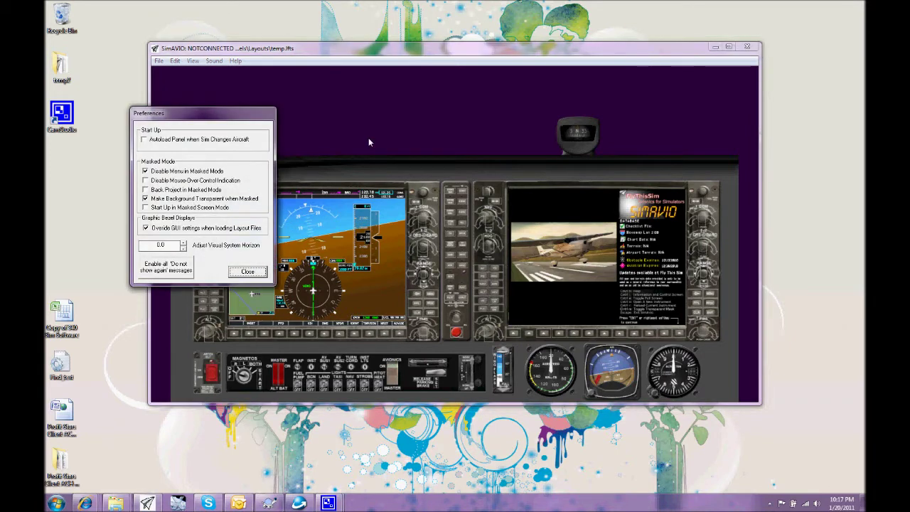
click(145, 182)
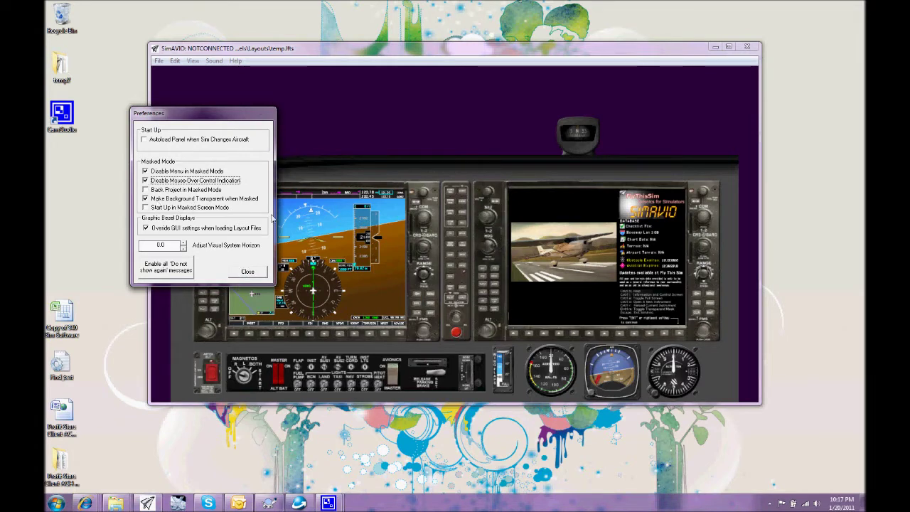
click(258, 273)
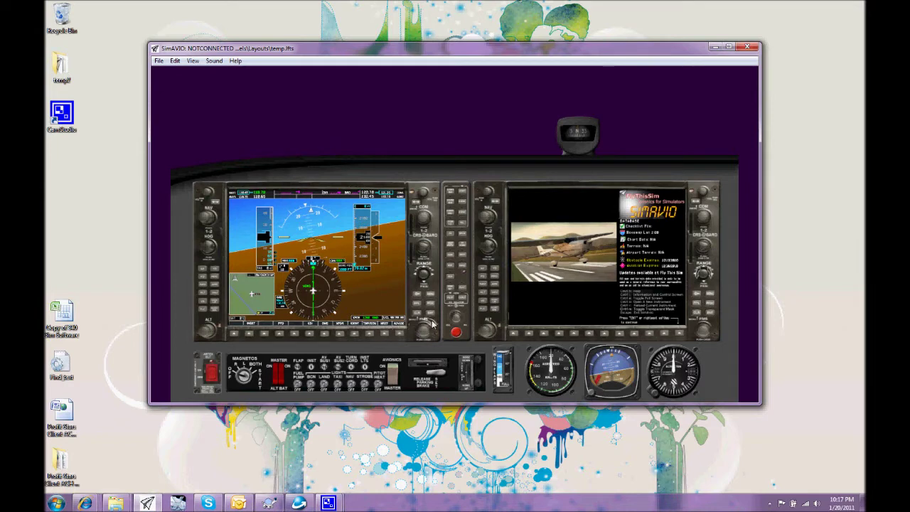
Enable the preference Back Project in Masked Mode, close the preferences, and toggle full screen
click(433, 380)
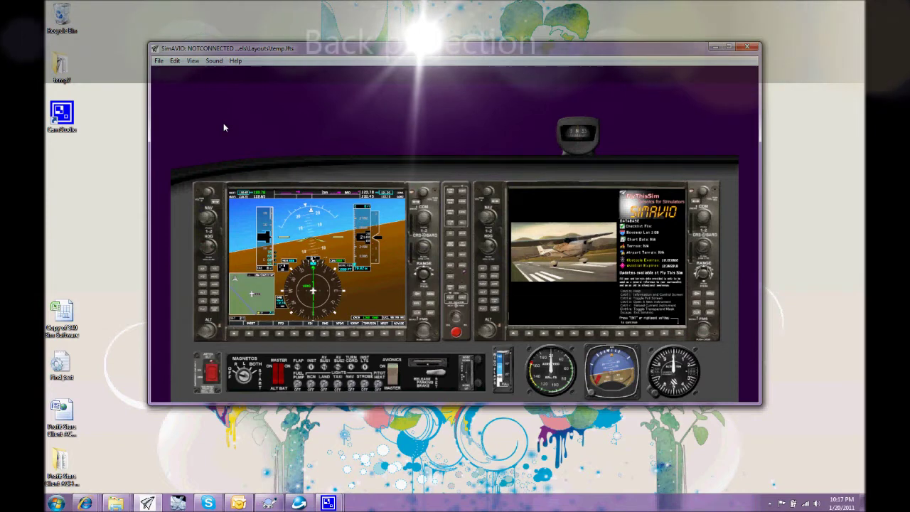
key(ctrl+p)
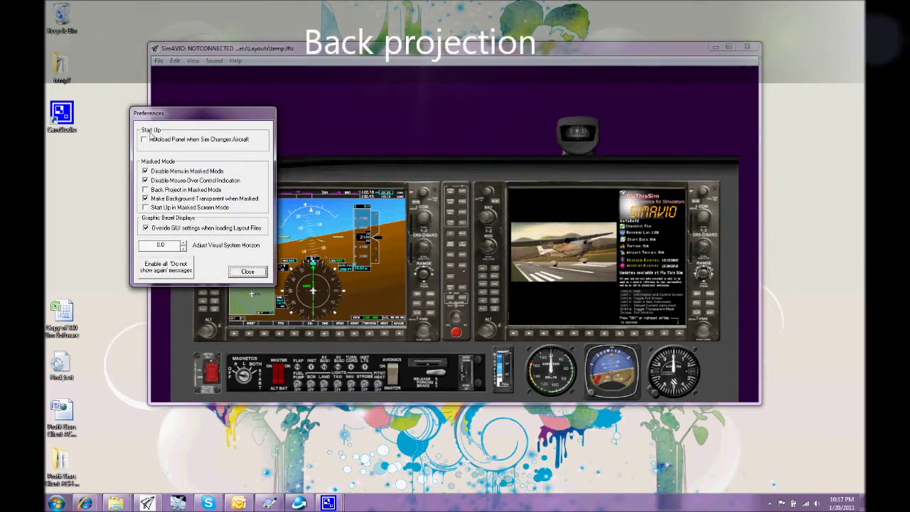
click(145, 180)
click(145, 190)
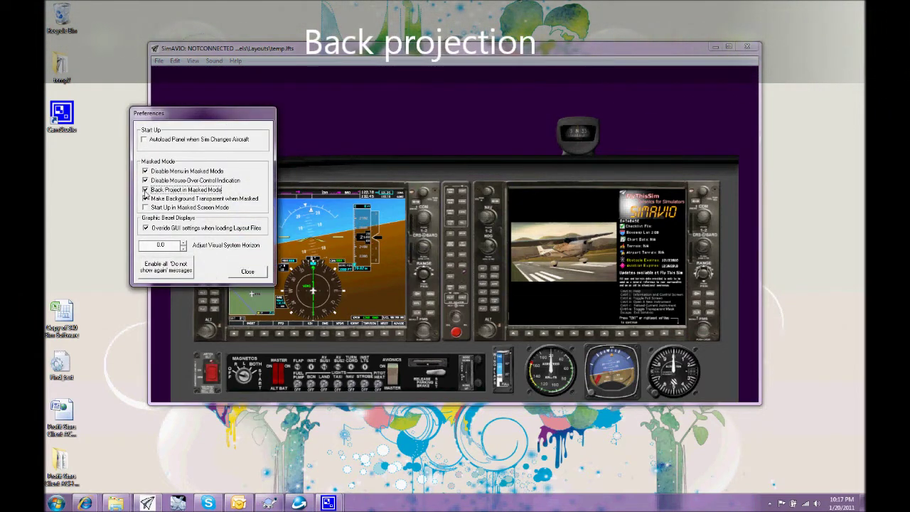
click(248, 273)
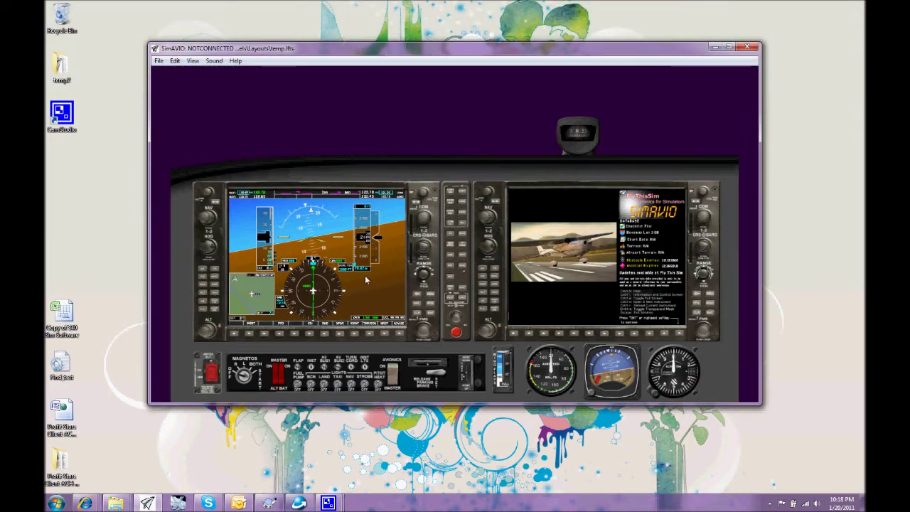
key(ctrl+f)
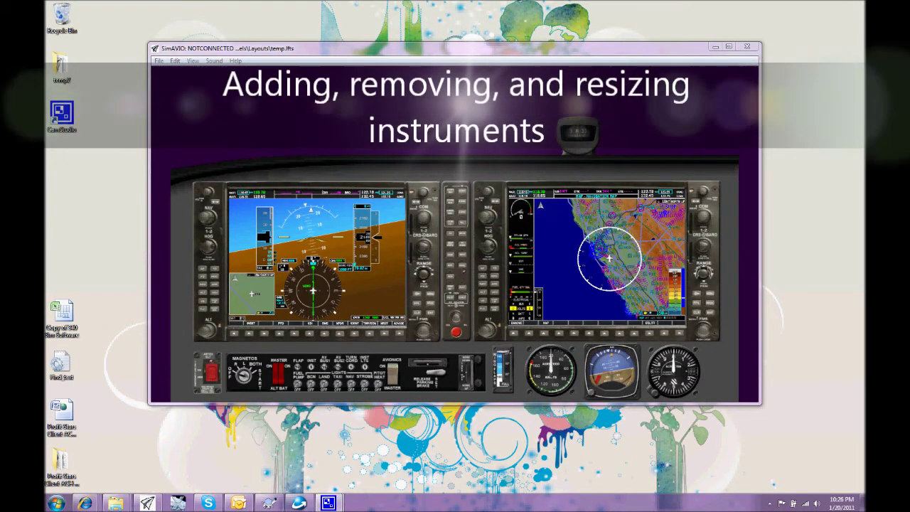
Open the layout editor, move its dialog up and to the left, and show the end of the instrument list
click(175, 60)
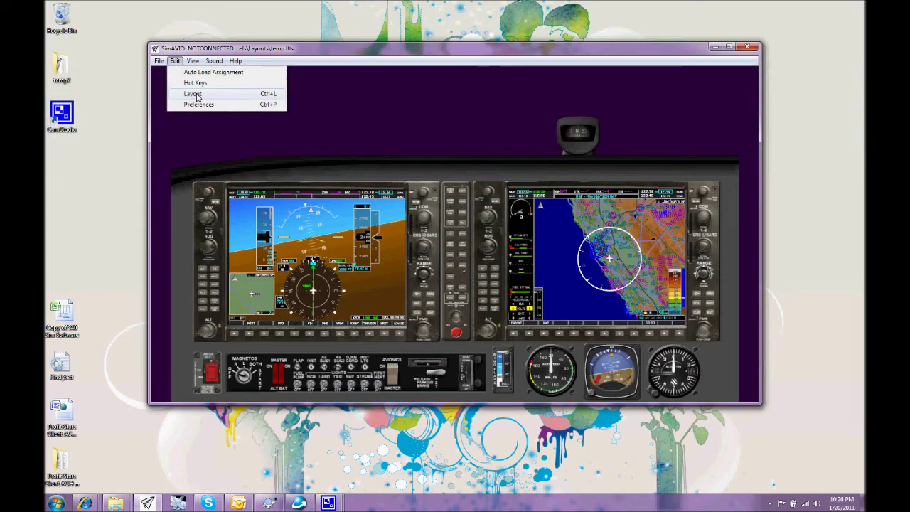
click(195, 93)
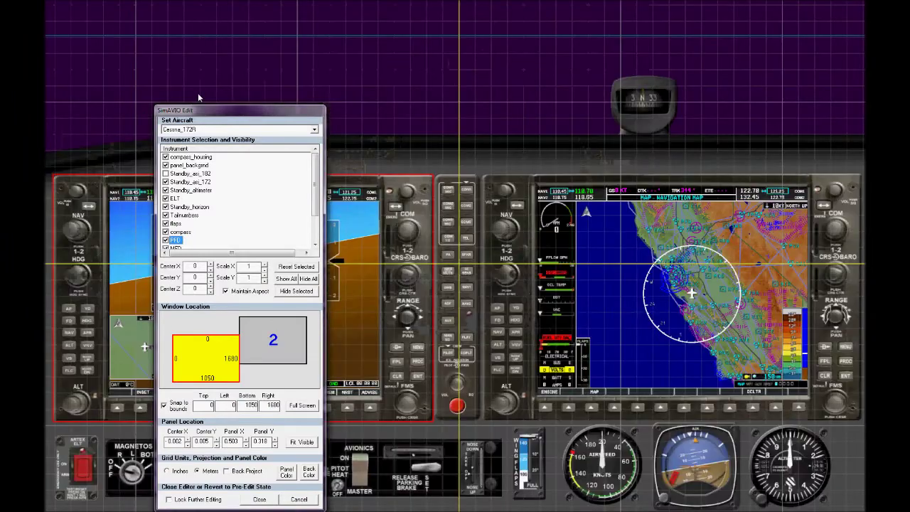
drag(249, 112, 191, 9)
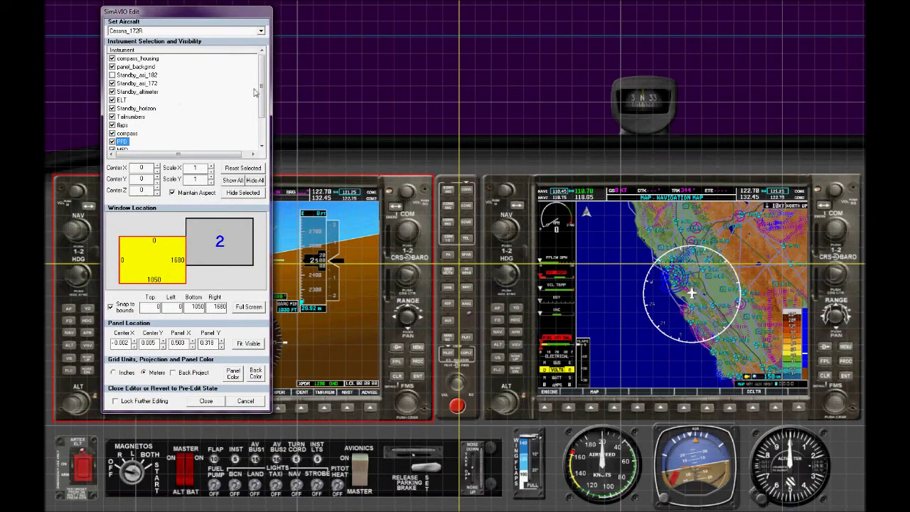
drag(262, 98, 262, 122)
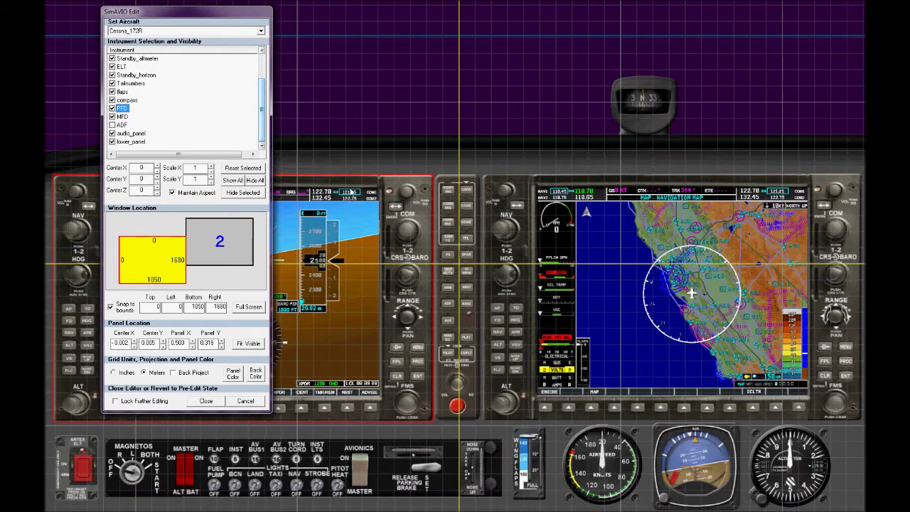
Select the MFD and PFD in turn, and move the MFD up and to the right to center about 5.69, -0.07
click(609, 232)
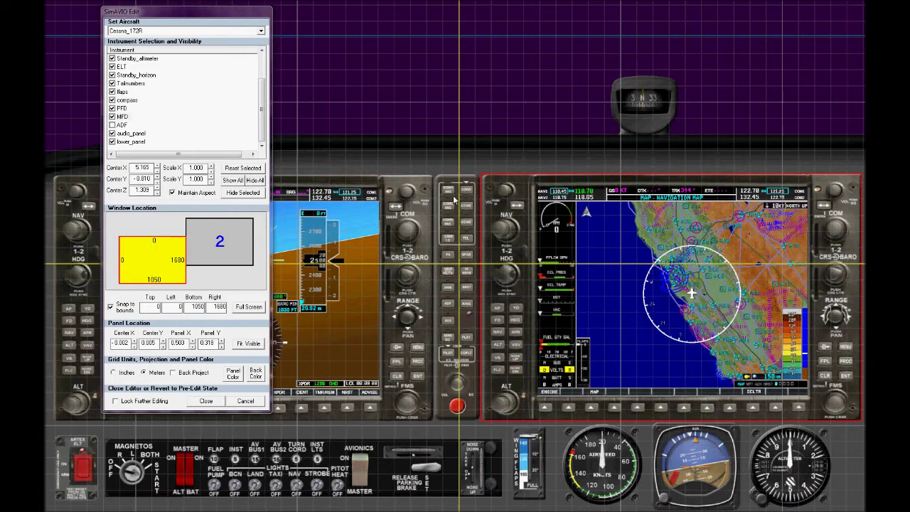
click(411, 186)
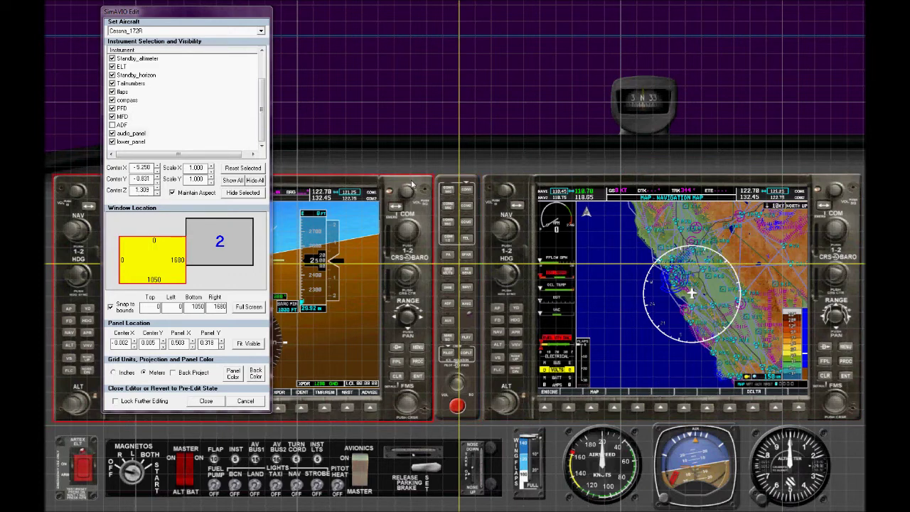
click(607, 226)
drag(606, 226, 628, 197)
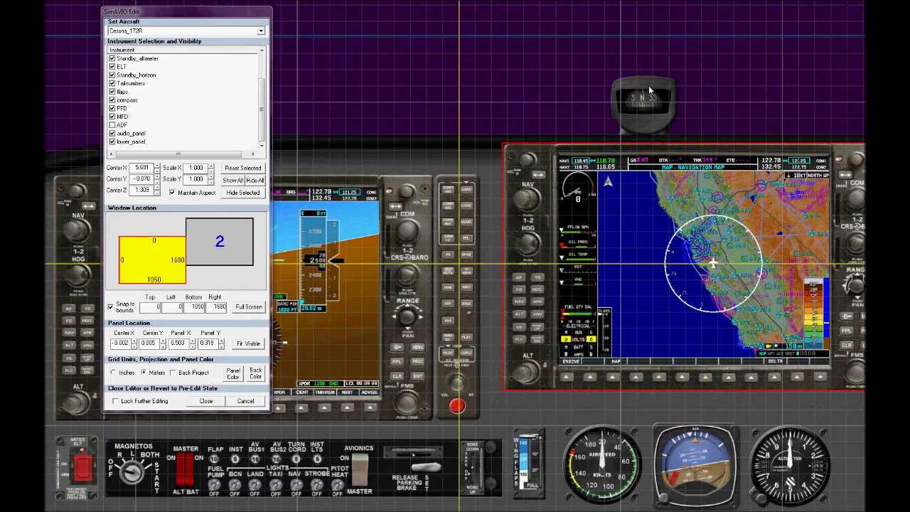
Move the panel background, the compass housing and the compass separately to new positions on the panel
click(606, 102)
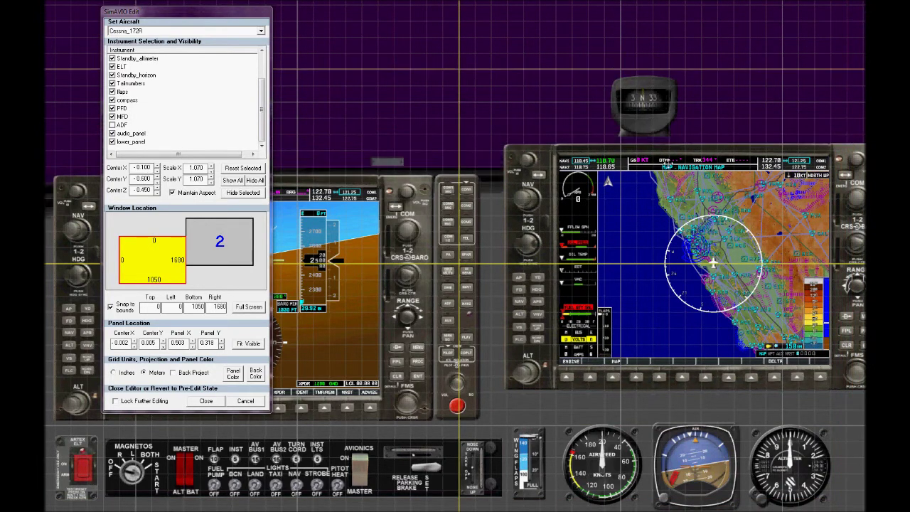
drag(640, 93, 634, 82)
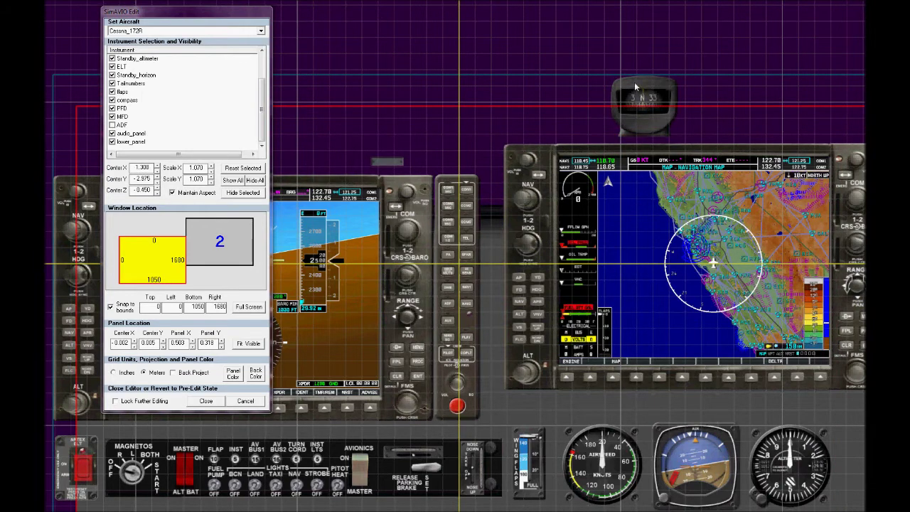
drag(630, 115, 465, 71)
click(644, 98)
drag(644, 98, 665, 208)
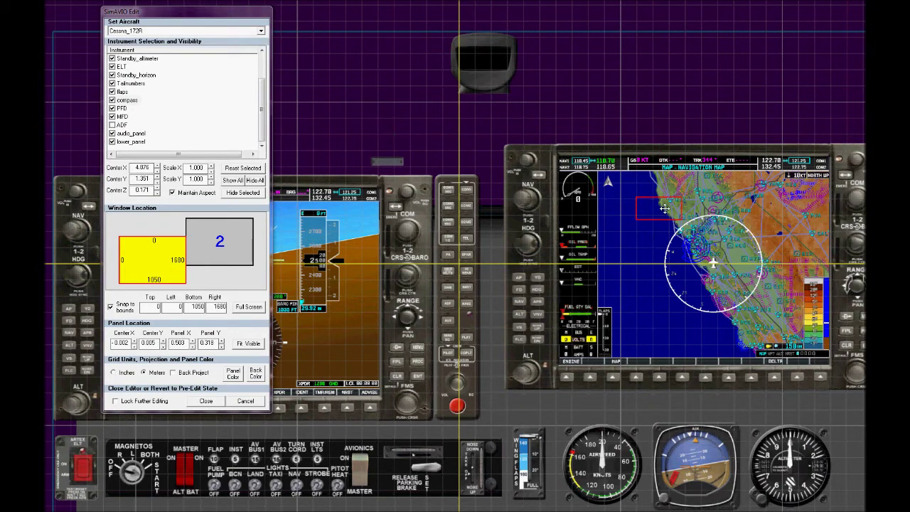
Undo the moves of the compass, compass housing, panel background and MFD
key(ctrl+z)
key(ctrl+z)
key(ctrl+z)
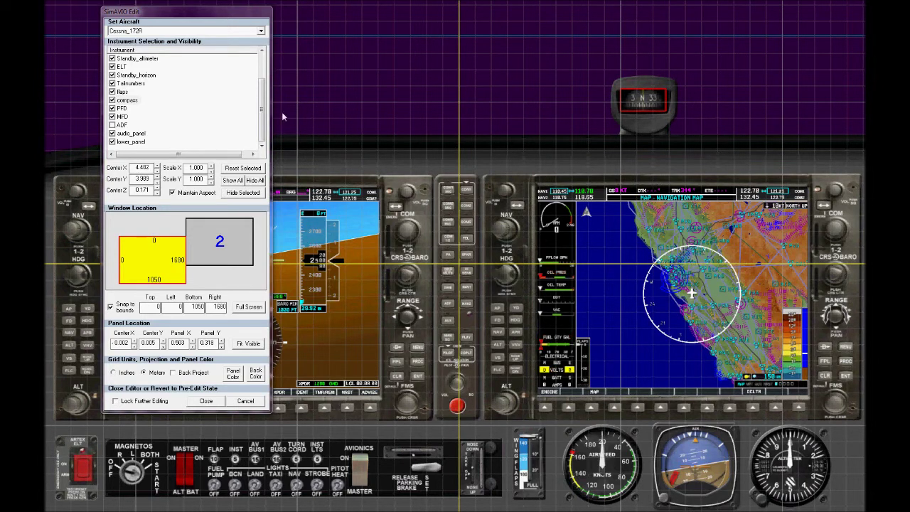
Look through the instrument list and make the ADF instrument visible
drag(267, 133, 269, 86)
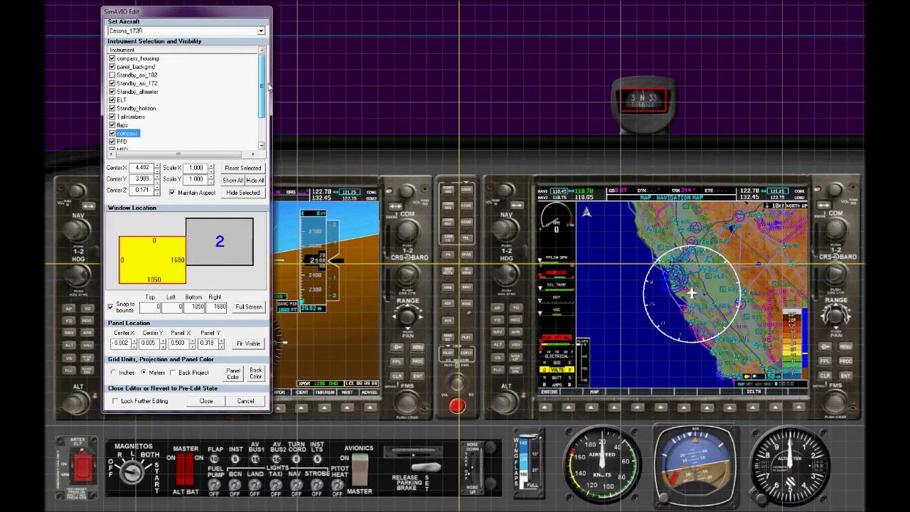
scroll(121, 131, down, 2)
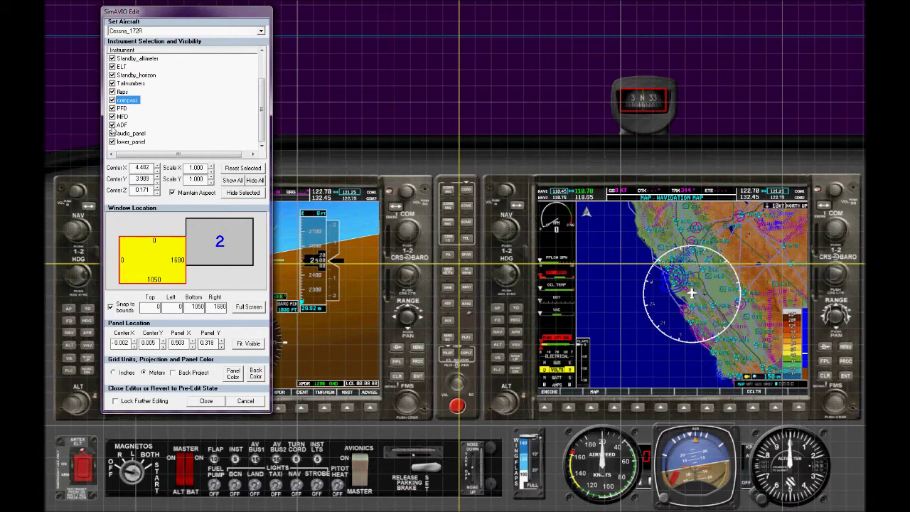
click(112, 125)
Move the standby horizon and airspeed indicator up over the MFD to uncover the ADF, and toggle the ADF's visibility off and on
click(674, 463)
drag(692, 461, 680, 316)
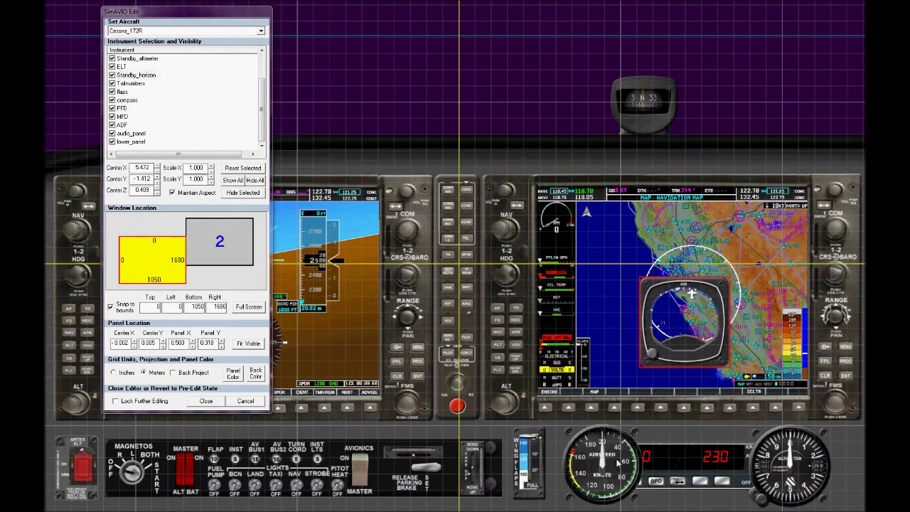
drag(605, 462, 596, 335)
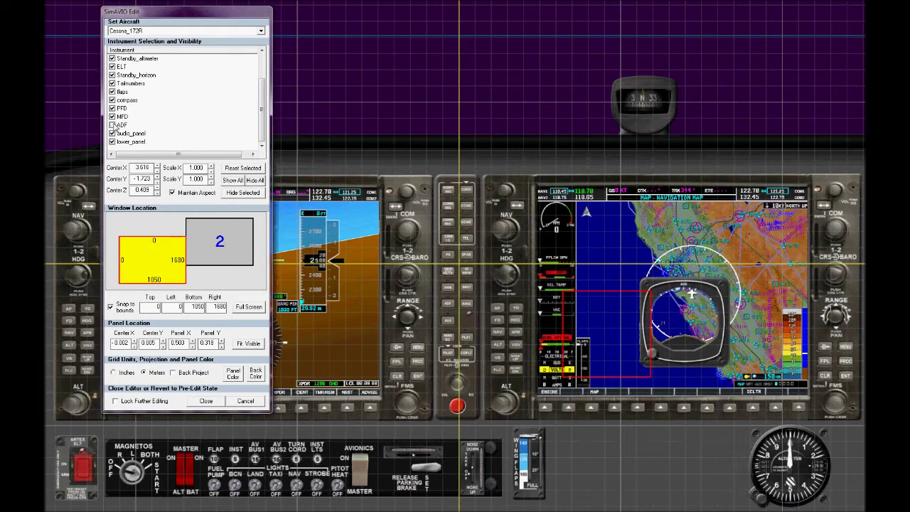
click(112, 125)
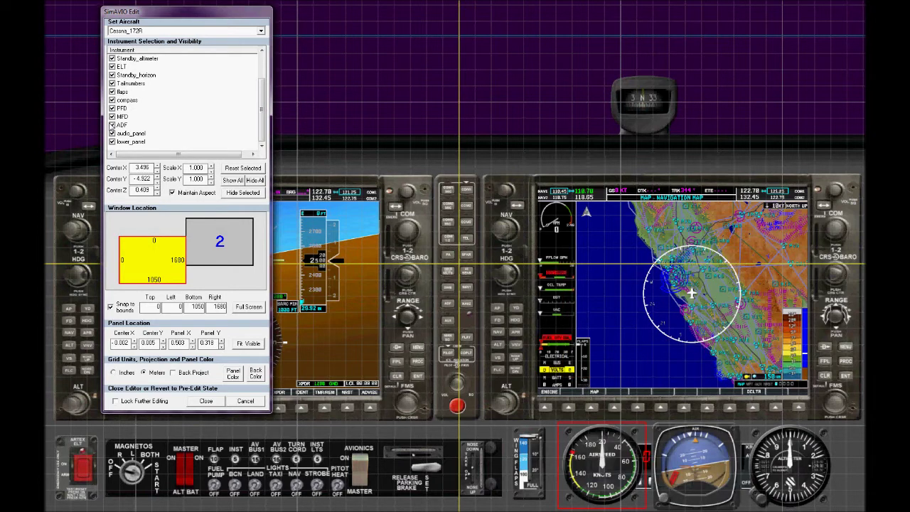
click(113, 125)
Scale the MFD down to about 0.415 with its aspect ratio maintained
click(673, 279)
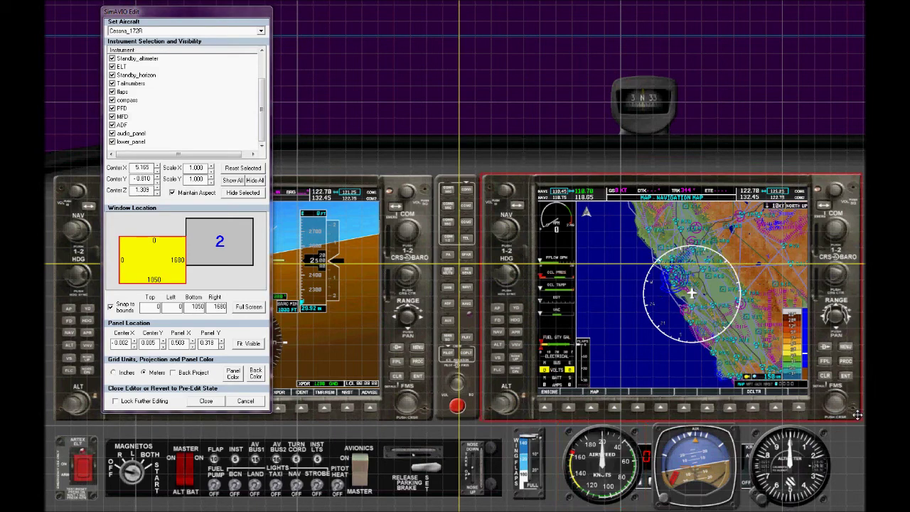
drag(858, 415, 787, 362)
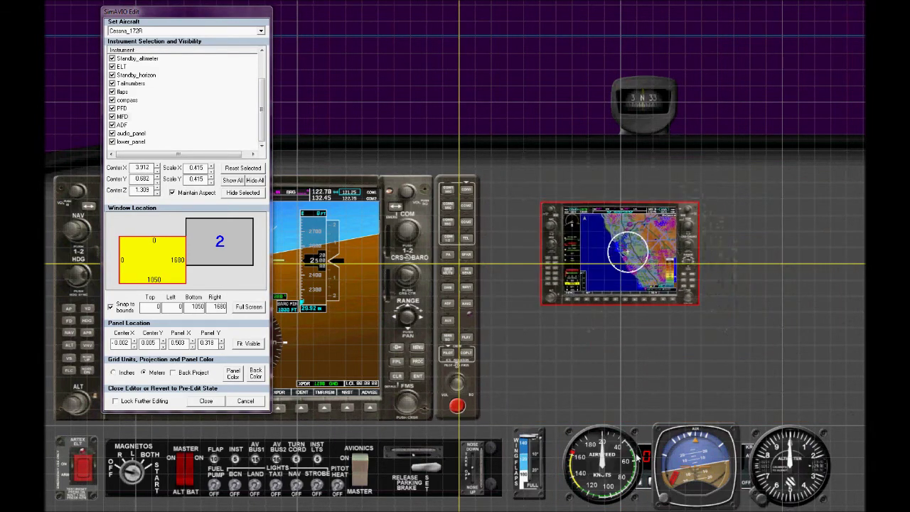
Select the MFD together with the standby instruments, move them up and to the left as a group, and adjust the standby horizon separately
drag(569, 368, 790, 481)
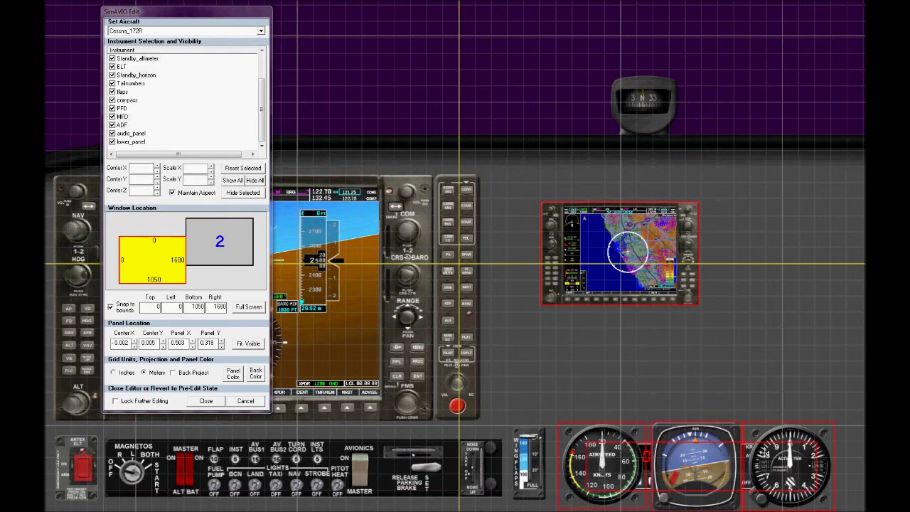
drag(765, 452, 703, 288)
click(694, 453)
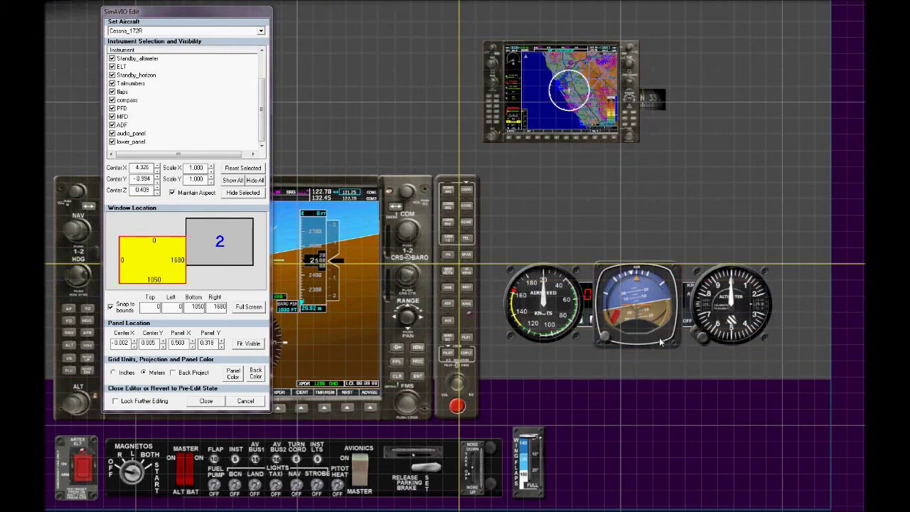
drag(655, 339, 627, 87)
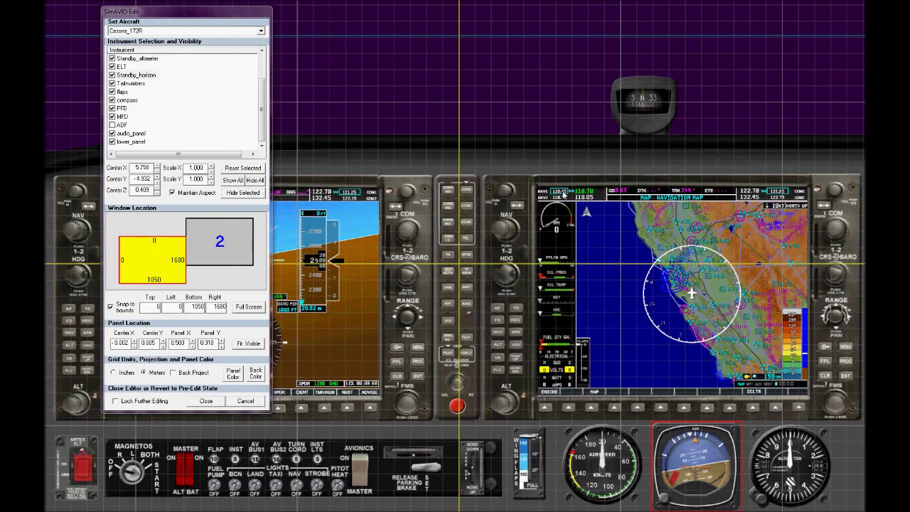
Move the MFD to center about 5.62, -0.56, and increase its Center X to 6.057
click(520, 186)
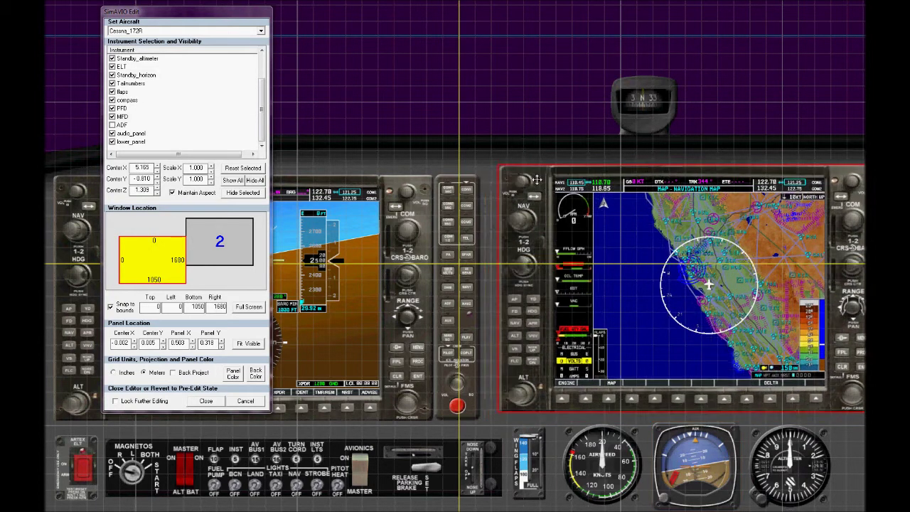
click(157, 166)
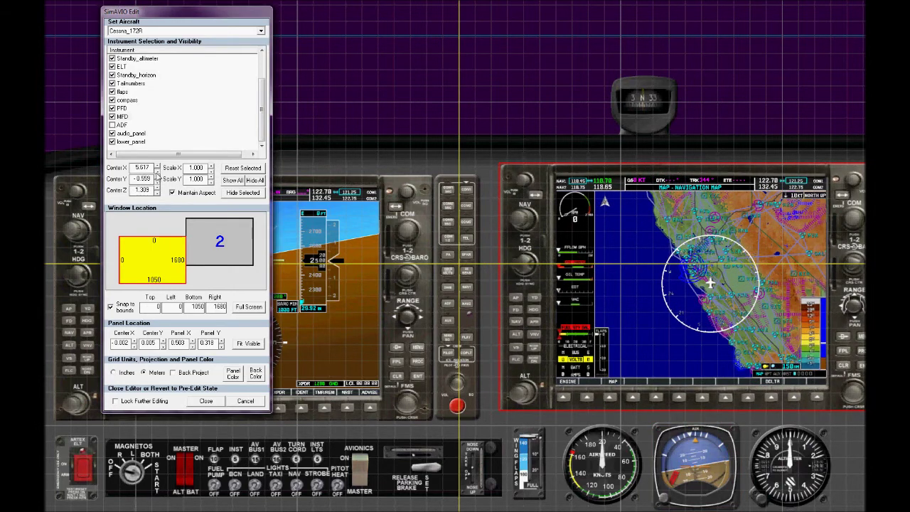
drag(157, 167, 157, 173)
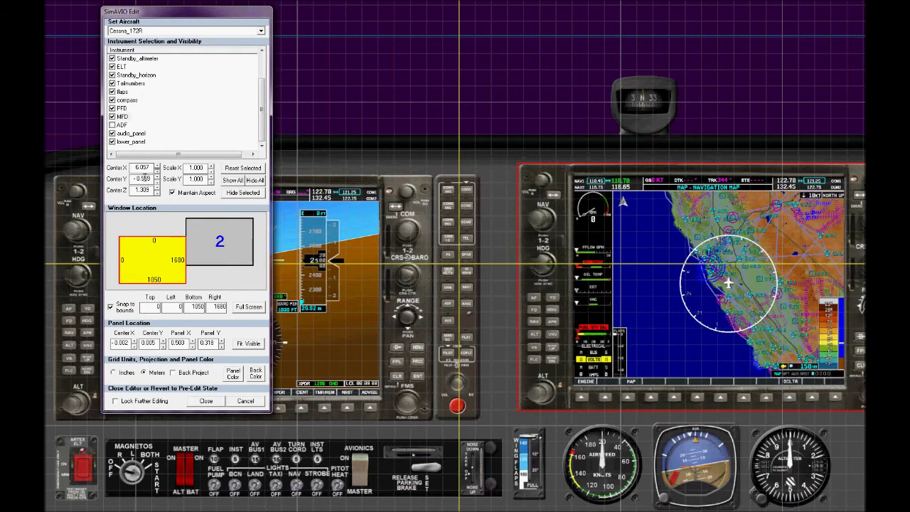
Set the MFD's Center Y to -4
double_click(145, 178)
text(-4)
key(Tab)
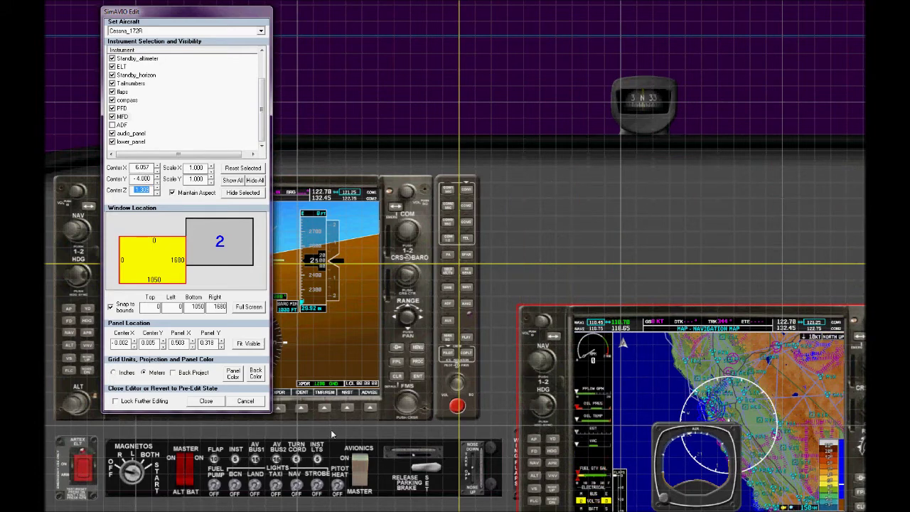
Undo the MFD's Center Y change and its Center X adjustments step by step
key(ctrl+z)
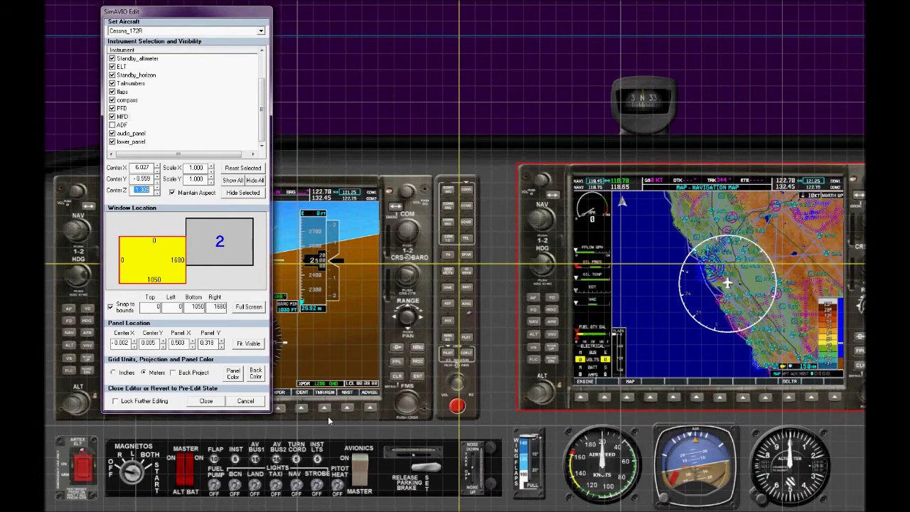
key(ctrl+z)
key(ctrl+z)
key(ctrl+z)
key(ctrl+z)
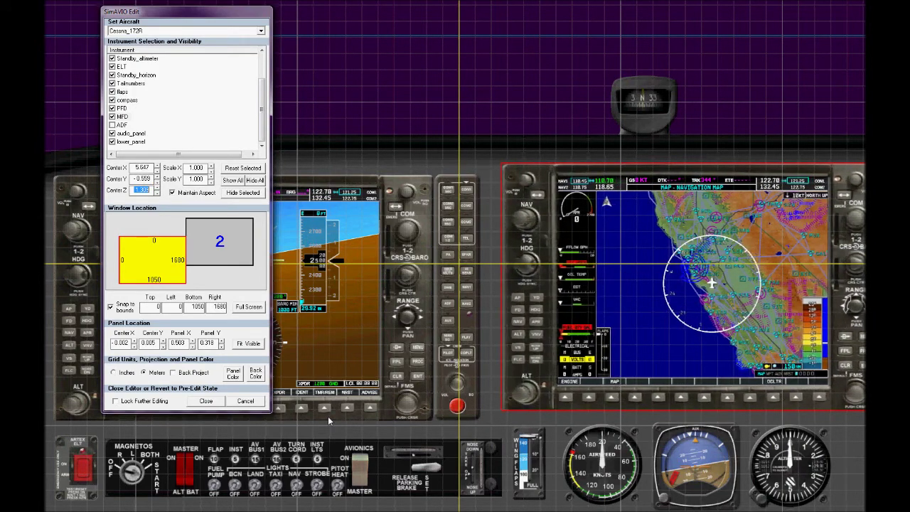
key(ctrl+z)
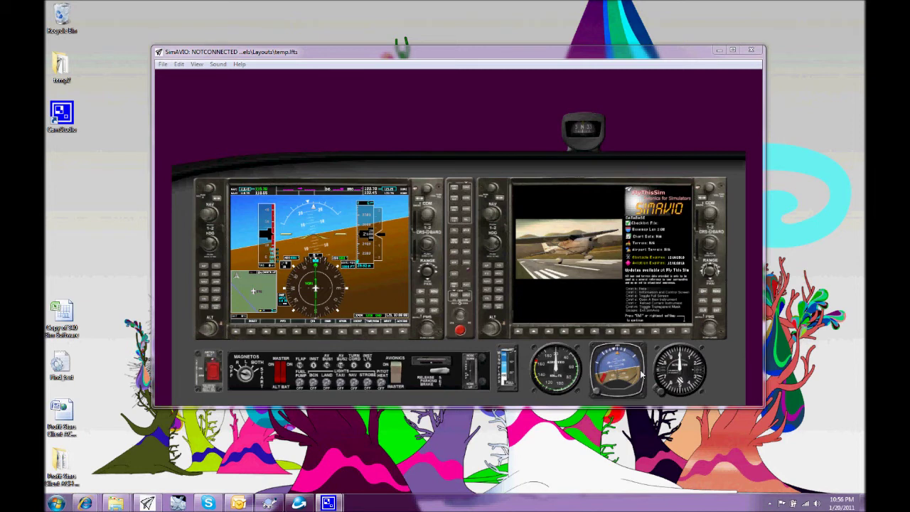
Save the panel layout over the existing temp layout file in the Layouts folder, replacing it
click(162, 64)
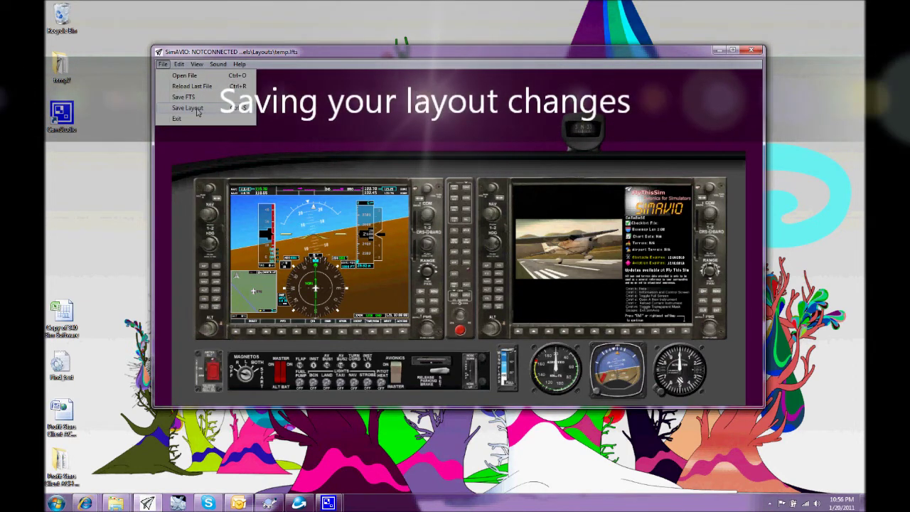
click(191, 107)
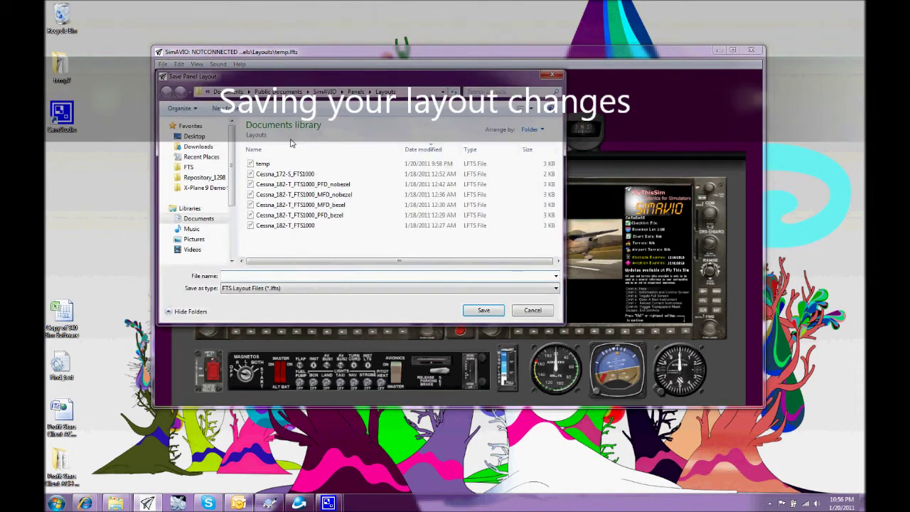
click(284, 164)
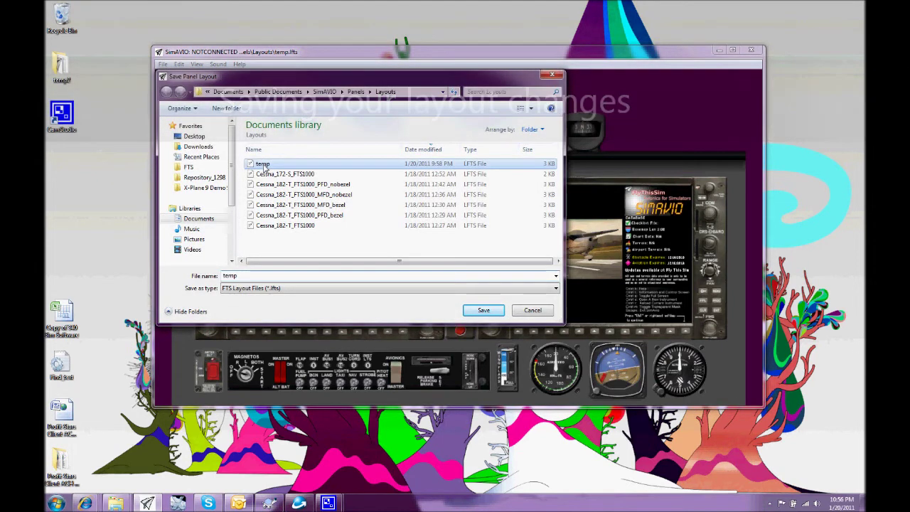
click(498, 311)
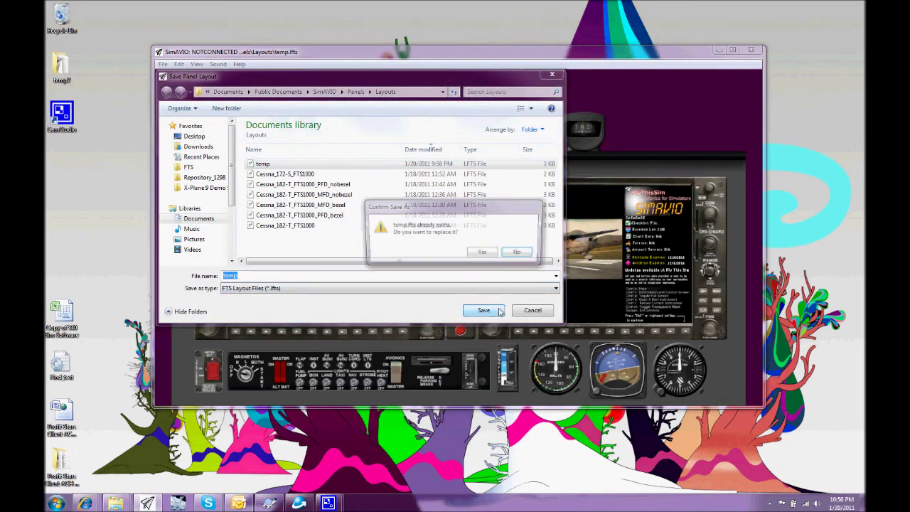
click(483, 254)
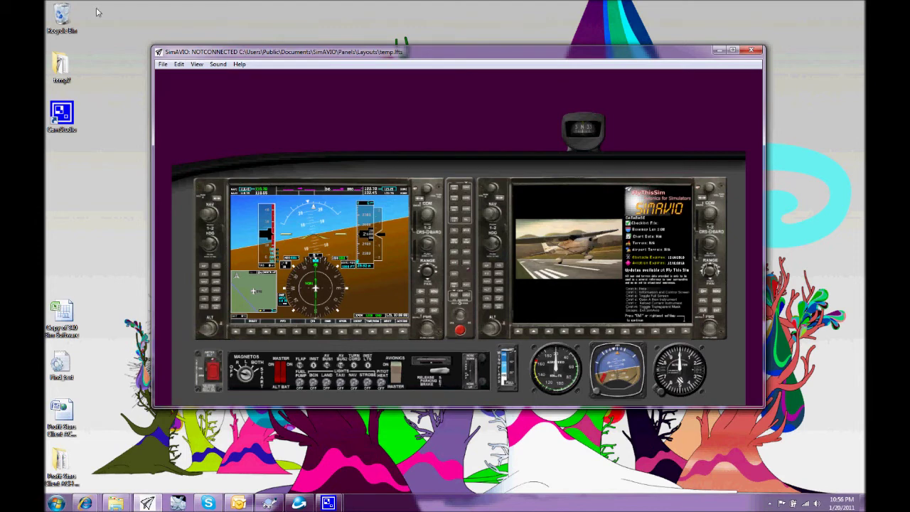
Open the Auto Load Assignment Tool and move its window slightly down over the panel
click(180, 65)
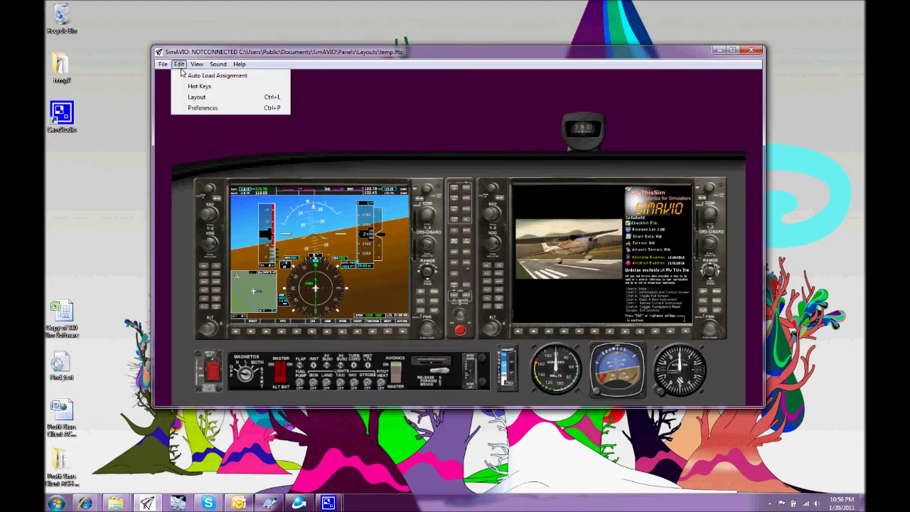
mouse_move(196, 68)
click(207, 76)
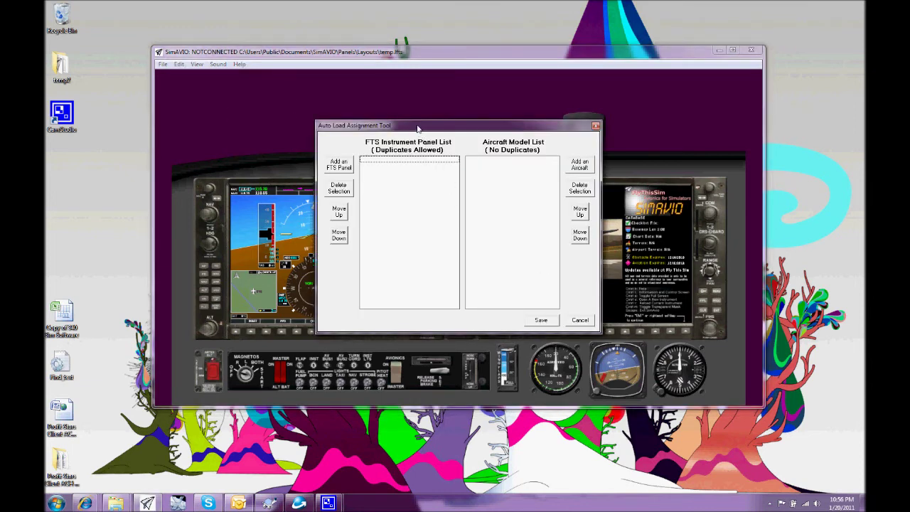
drag(419, 128, 415, 158)
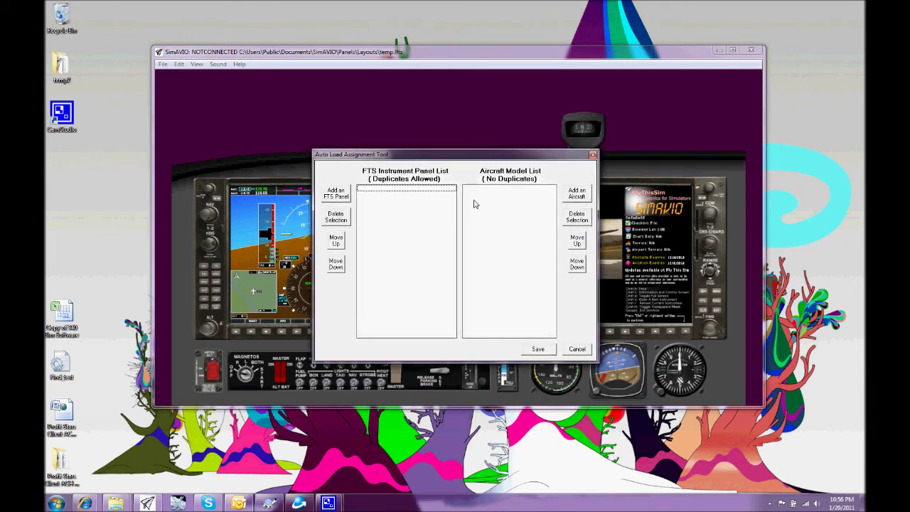